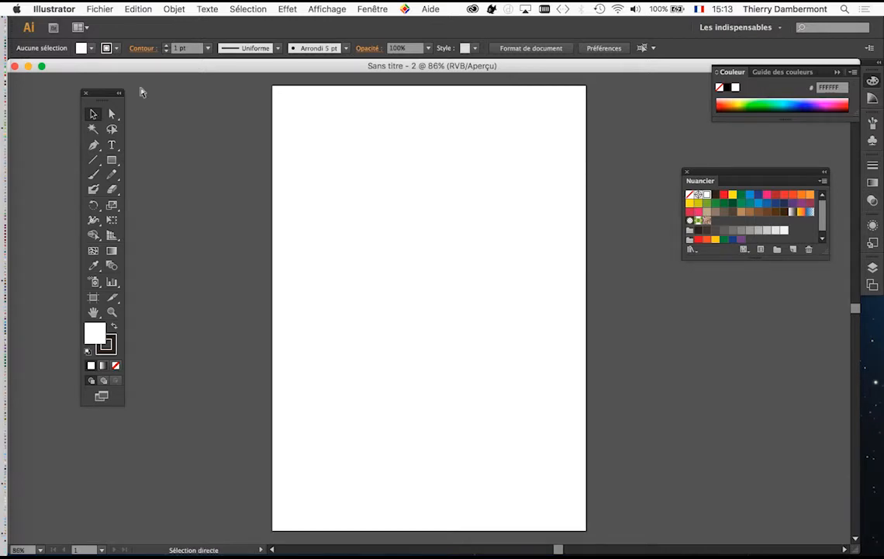
Show the rulers along the edges of the document.
key("super+r")
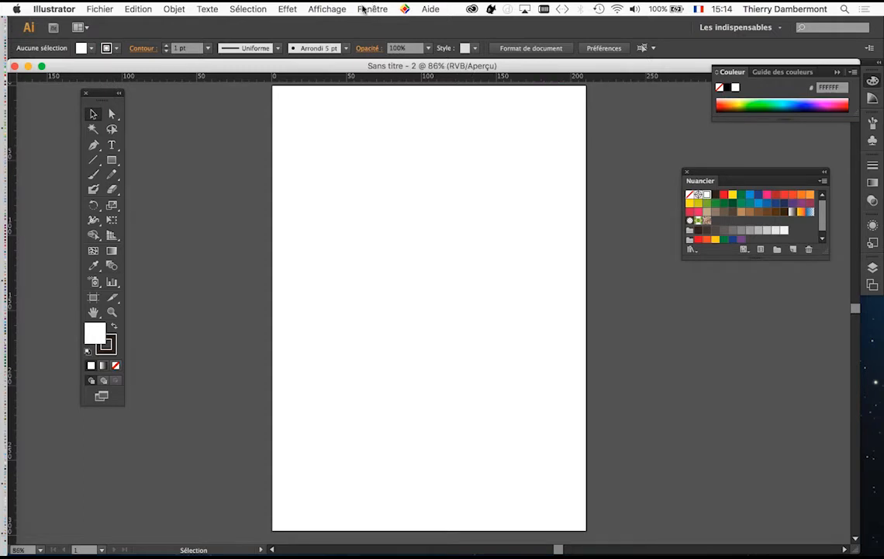
left_click(318, 9)
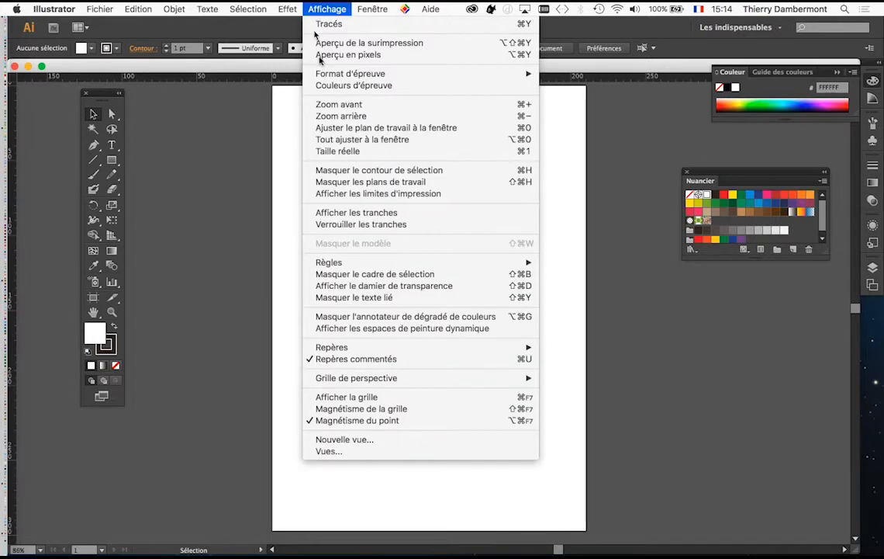
mouse_move(362, 353)
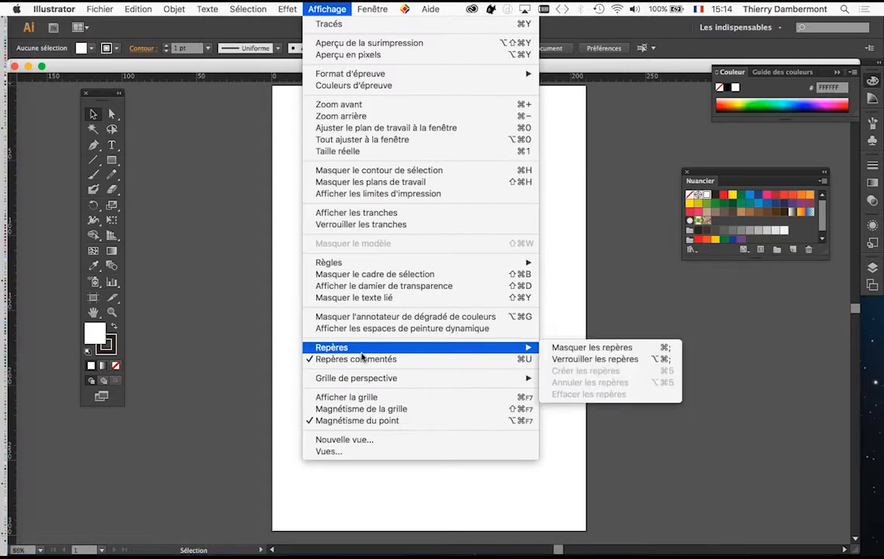
mouse_move(356, 264)
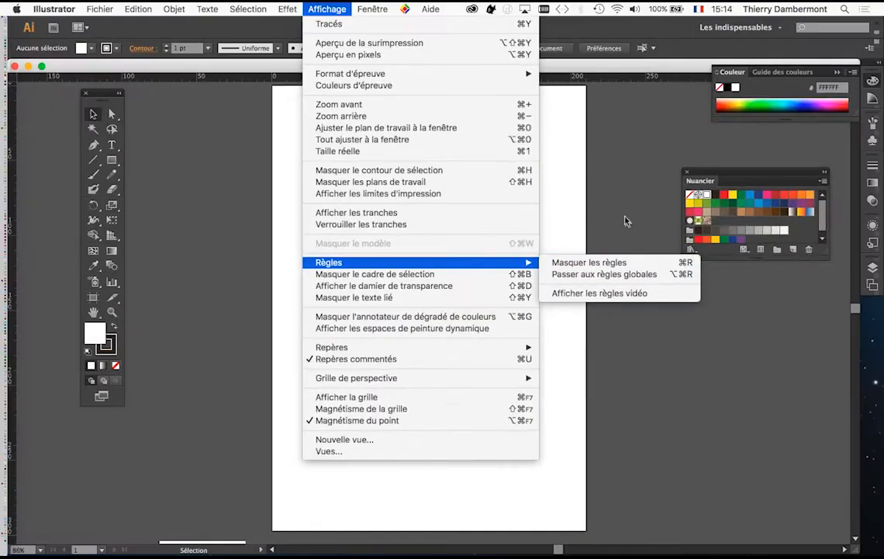
left_click(626, 220)
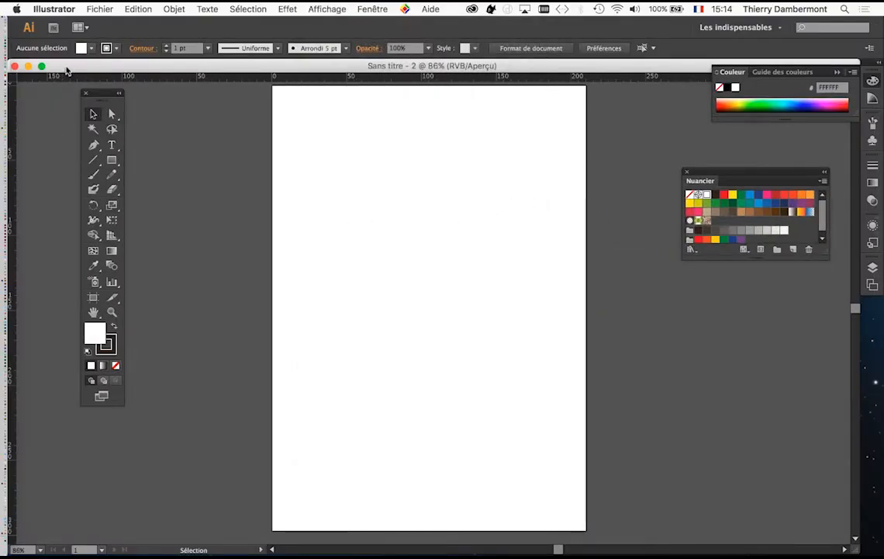
Place a vertical ruler guide at the artboard's horizontal centre, about 105 mm from its left edge.
mouse_move(55, 225)
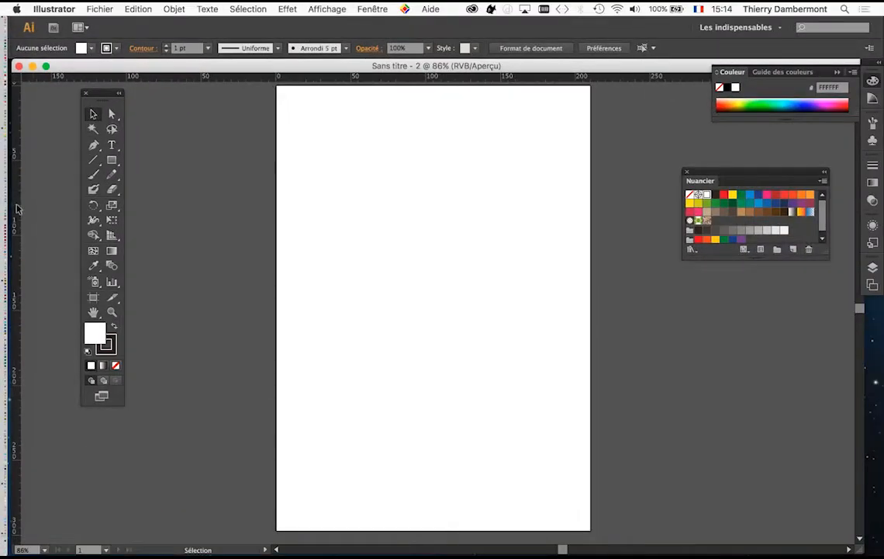
left_click_drag(17, 205, 18, 205)
left_click_drag(84, 219, 376, 237)
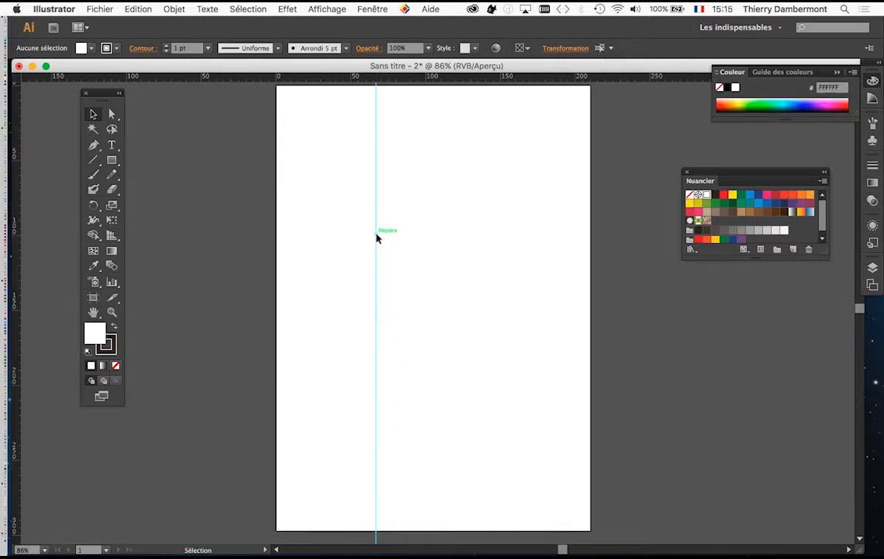
left_click_drag(376, 237, 434, 245)
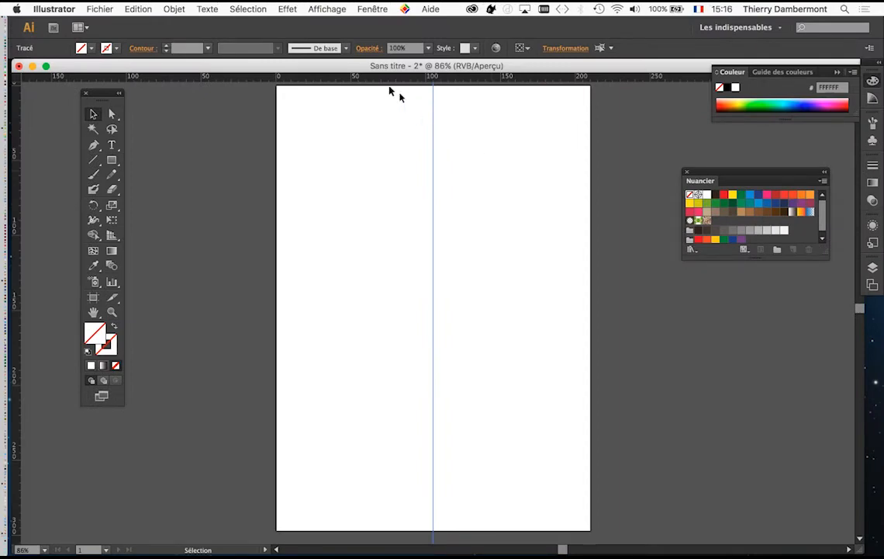
left_click(315, 9)
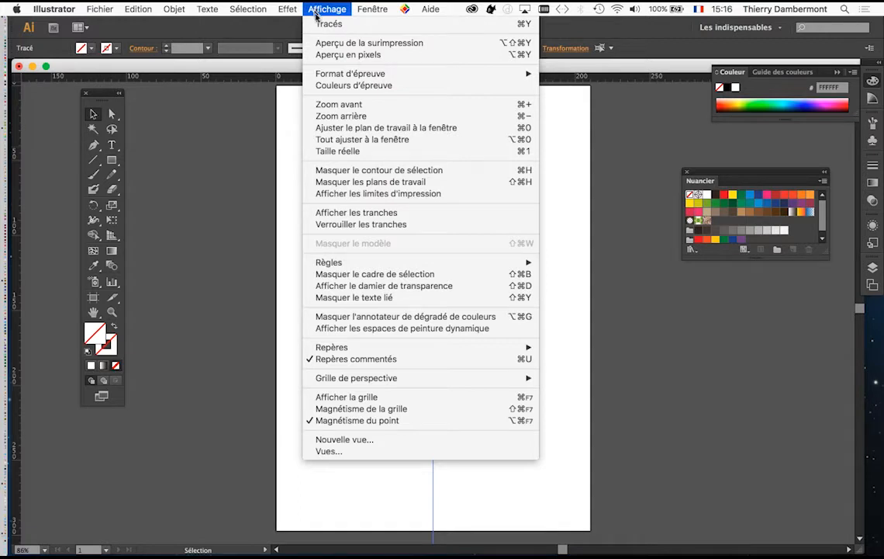
mouse_move(382, 348)
left_click(284, 352)
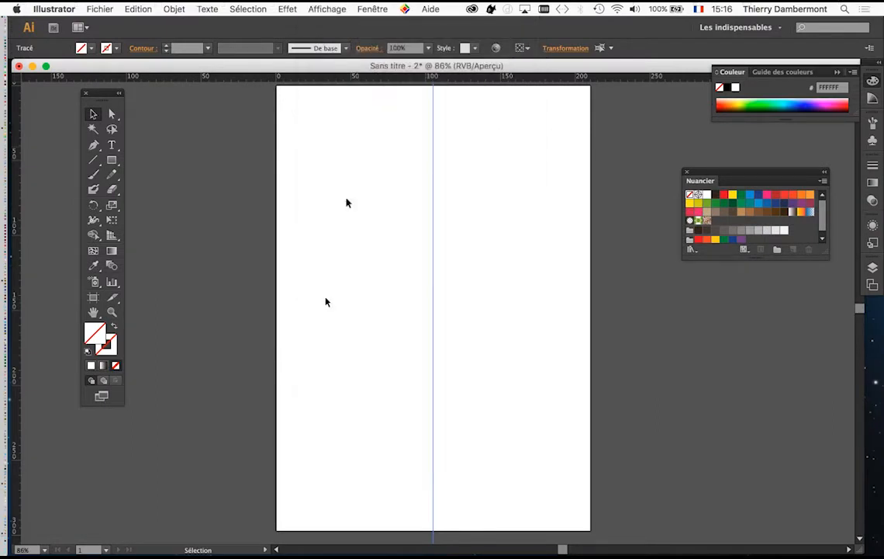
Display the document's layers in a floating window over the left half of the artboard.
left_click(370, 8)
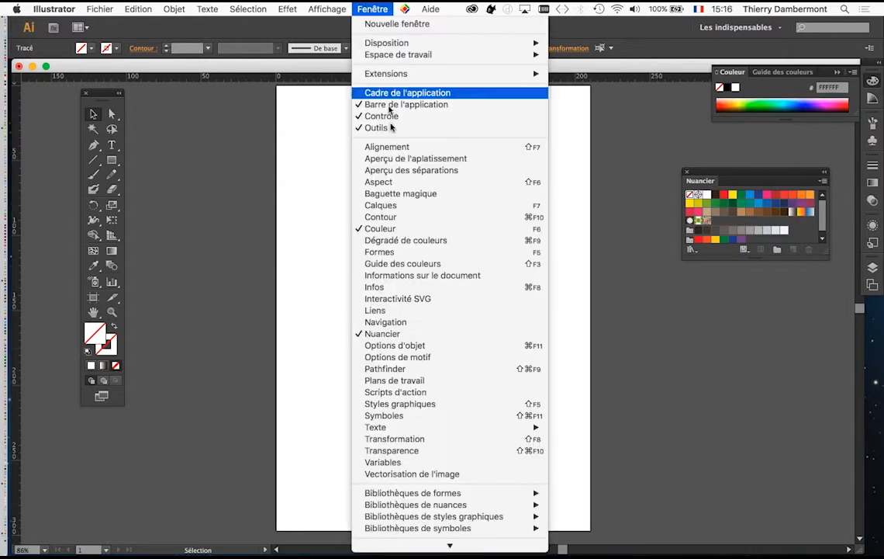
left_click(397, 206)
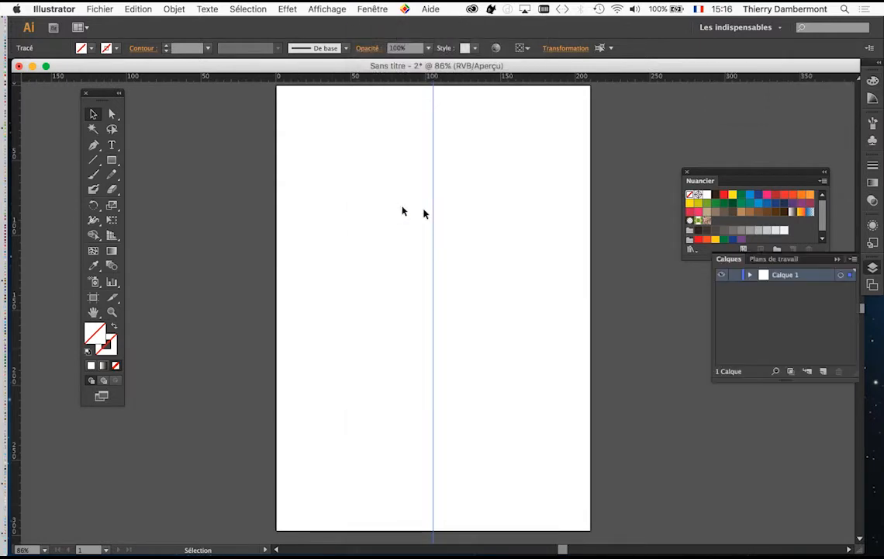
left_click_drag(730, 260, 295, 166)
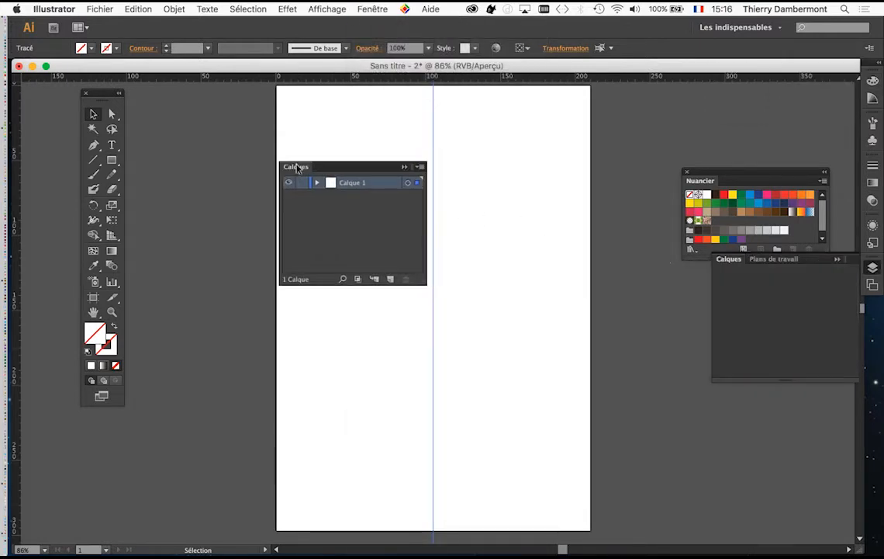
left_click(837, 260)
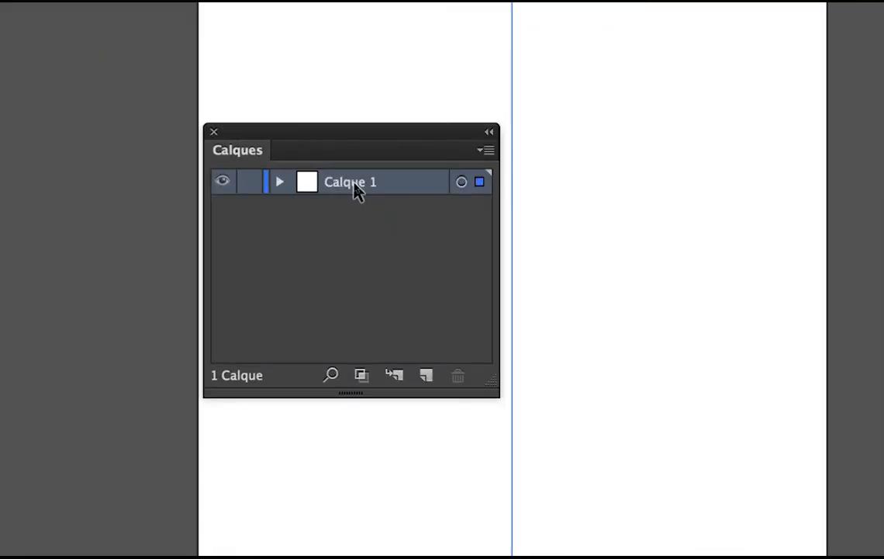
Rename the layer Calque 1 as "repere vertical" and lock it.
double_click(354, 190)
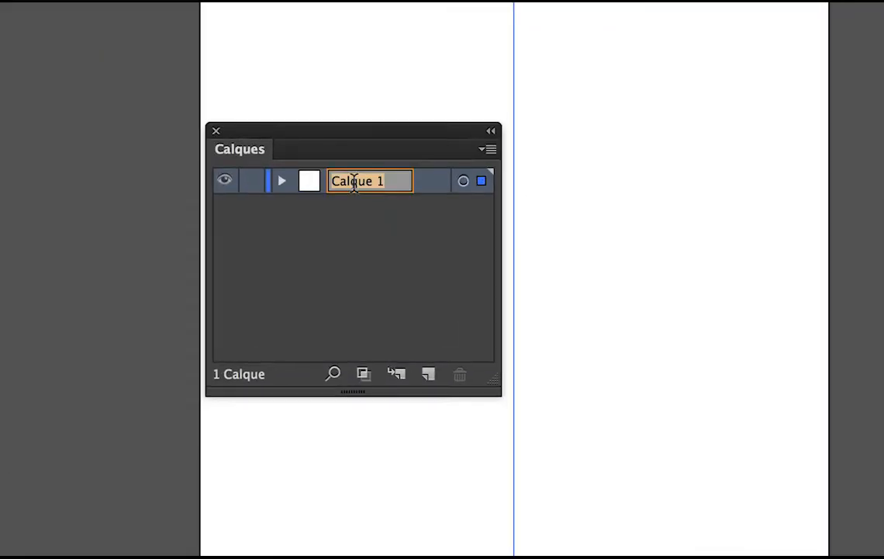
type("repere")
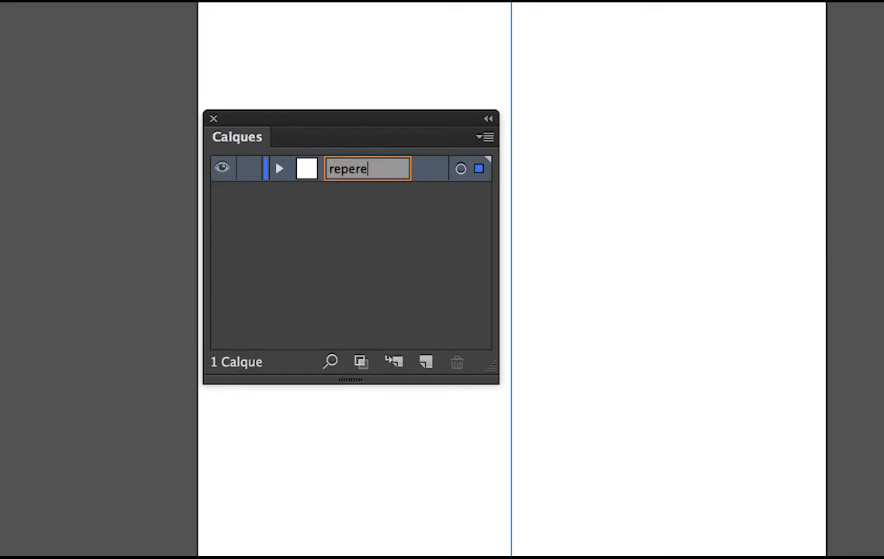
type(" vertical")
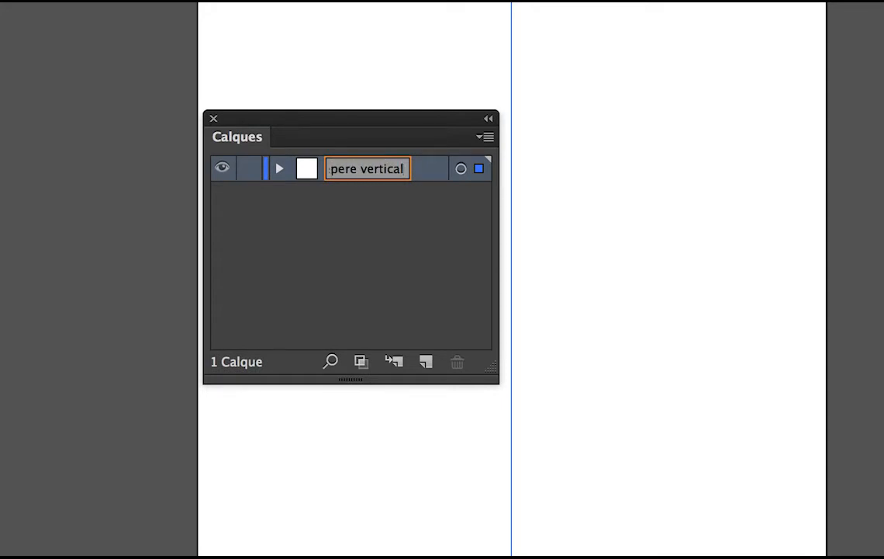
left_click(391, 244)
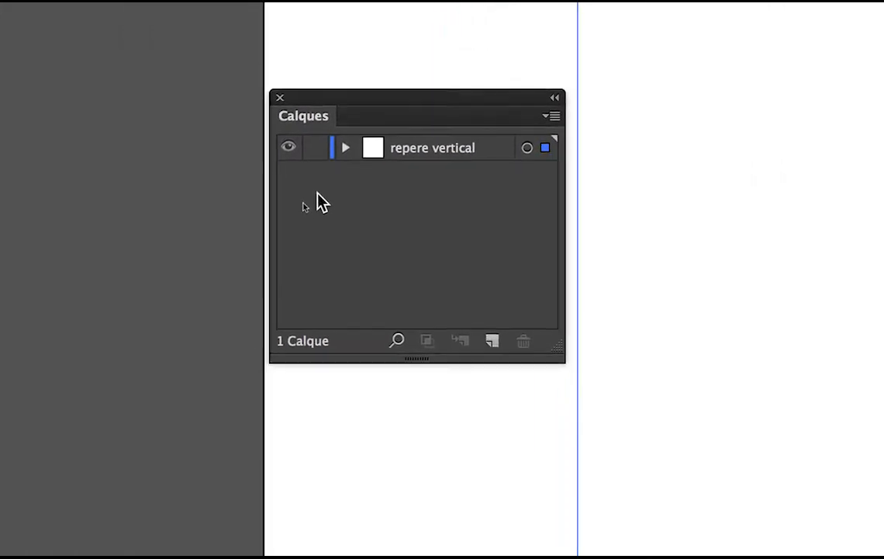
left_click(316, 148)
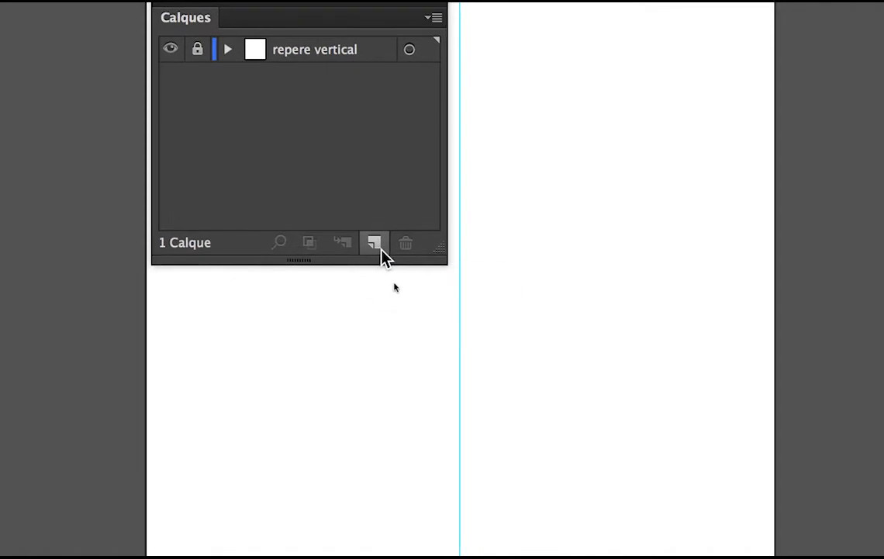
Add a new layer above "repere vertical" and rearrange the floating layers and tools windows to free the drawing area.
left_click(374, 243)
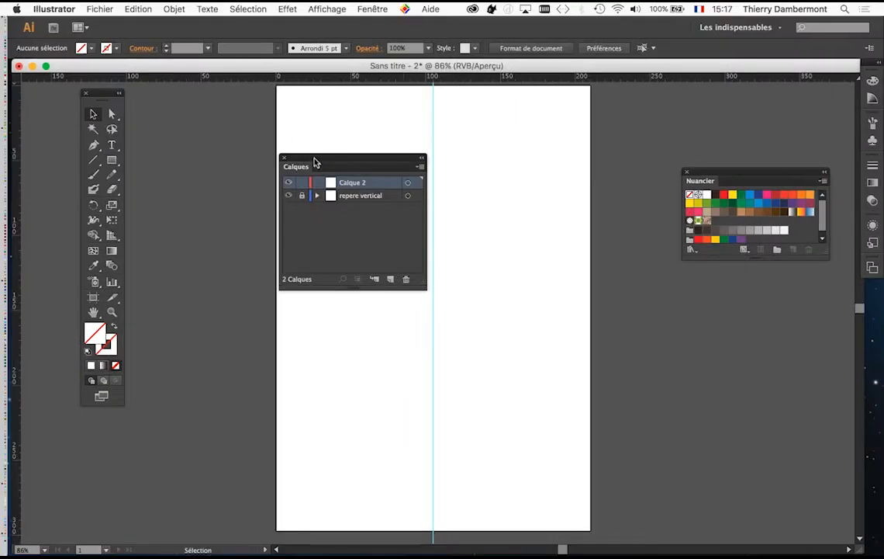
left_click_drag(270, 124, 314, 119)
left_click_drag(342, 158, 597, 114)
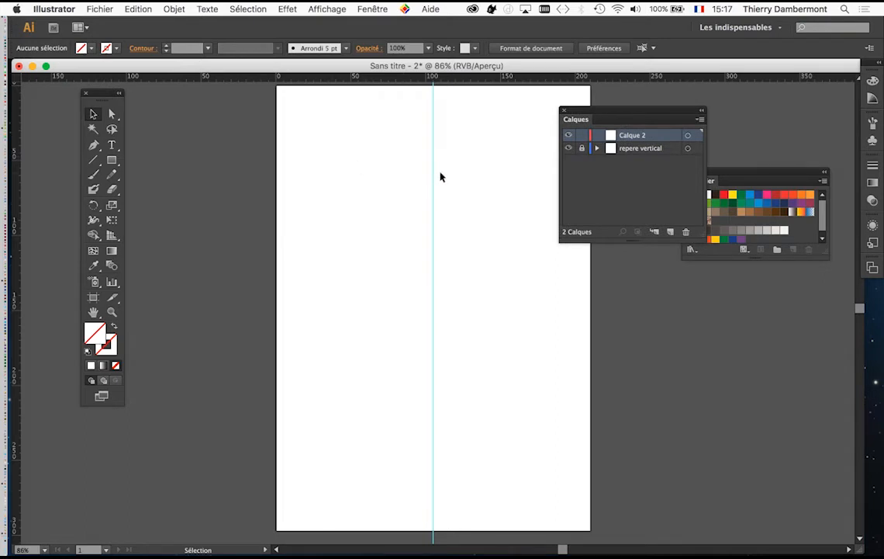
left_click_drag(125, 94, 213, 96)
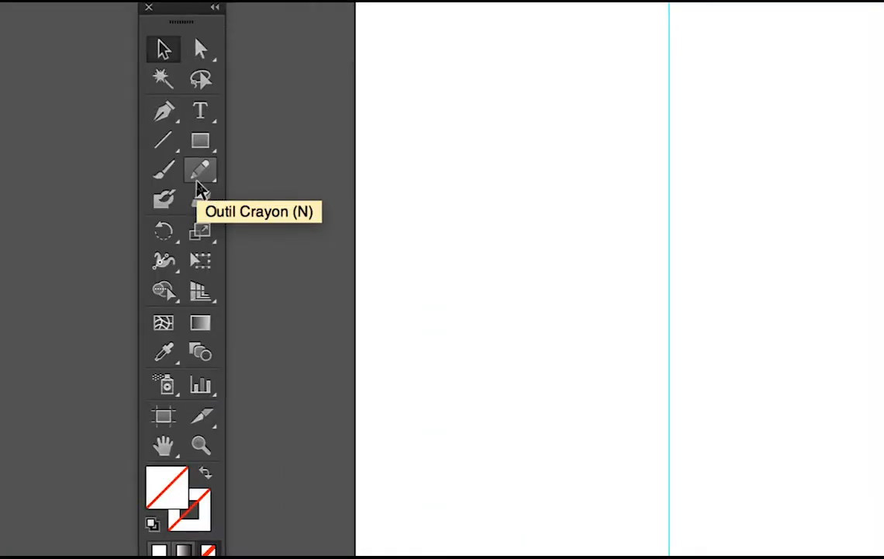
Draw an arched curve with the Pencil tool from the vertical guide down to its left and give it a black stroke.
left_click(198, 185)
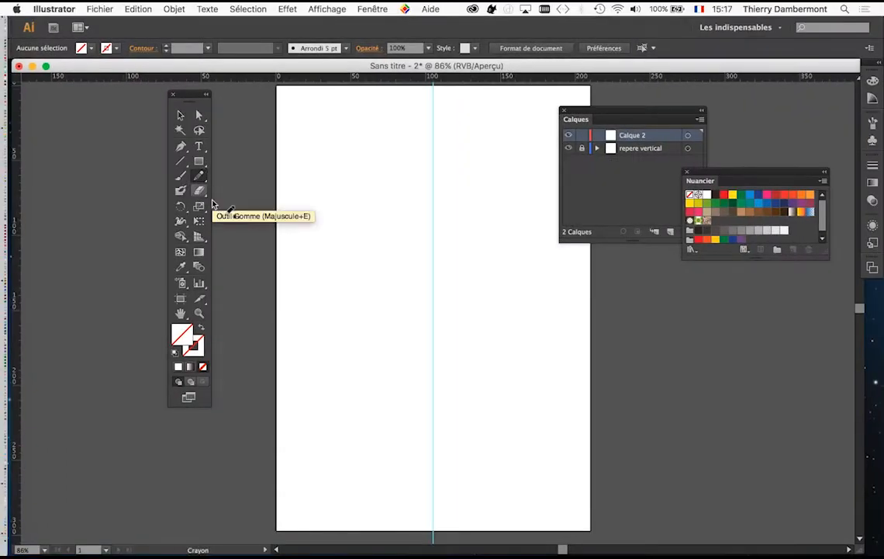
left_click(715, 194)
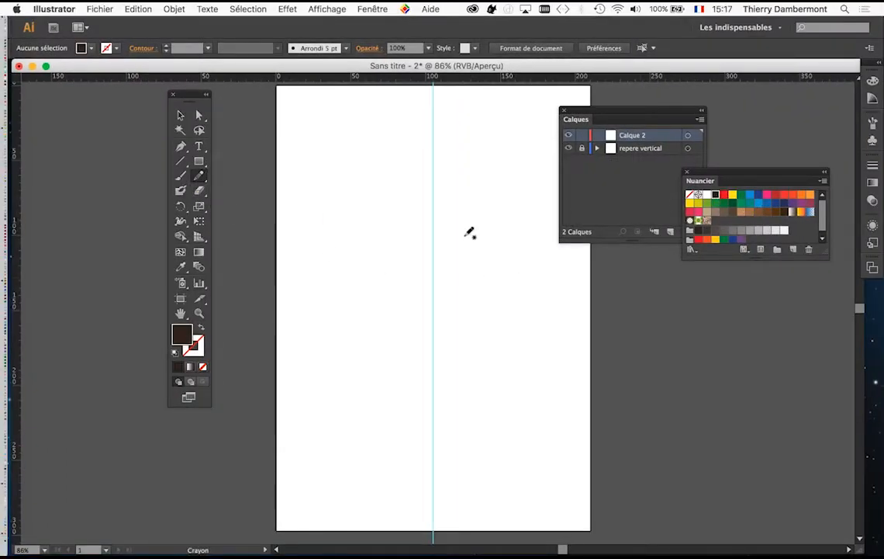
mouse_move(436, 220)
left_mouse_down()
mouse_move(383, 230)
mouse_move(369, 277)
left_mouse_up()
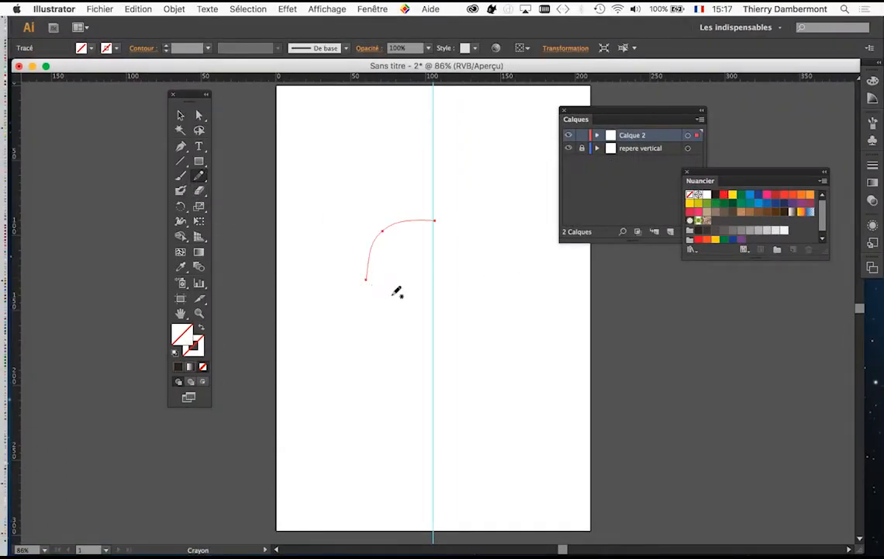
left_click(197, 353)
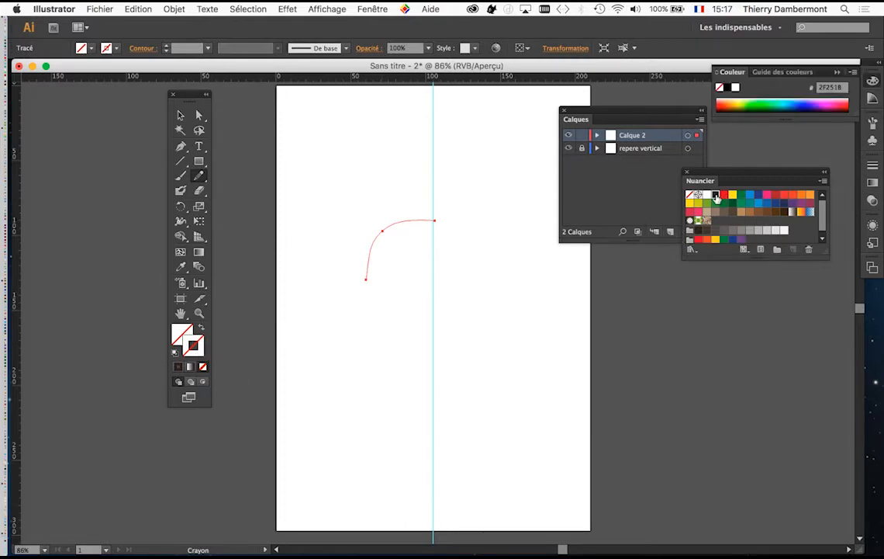
left_click(716, 195)
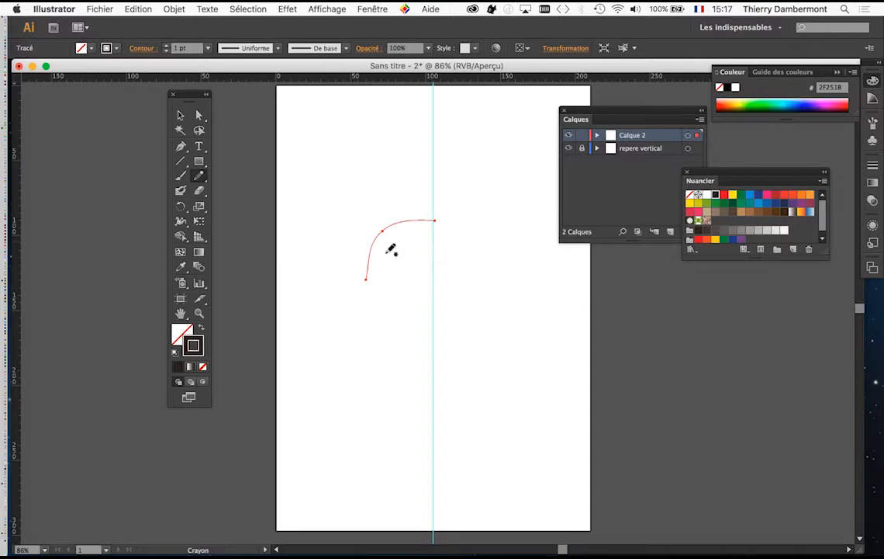
Change the pencil curve's stroke colour to light blue, trying red first, and set the tools beside the artboard.
left_click_drag(191, 94, 311, 99)
key("super")
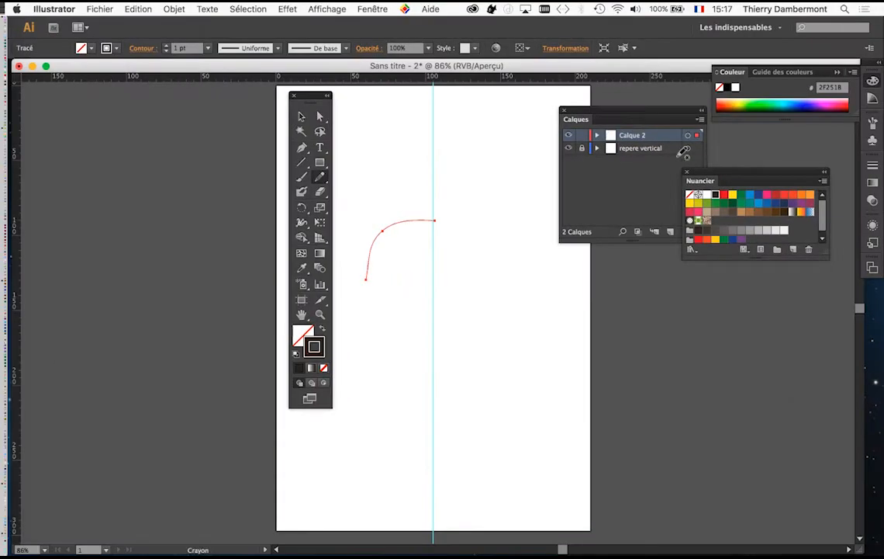
left_click(724, 194)
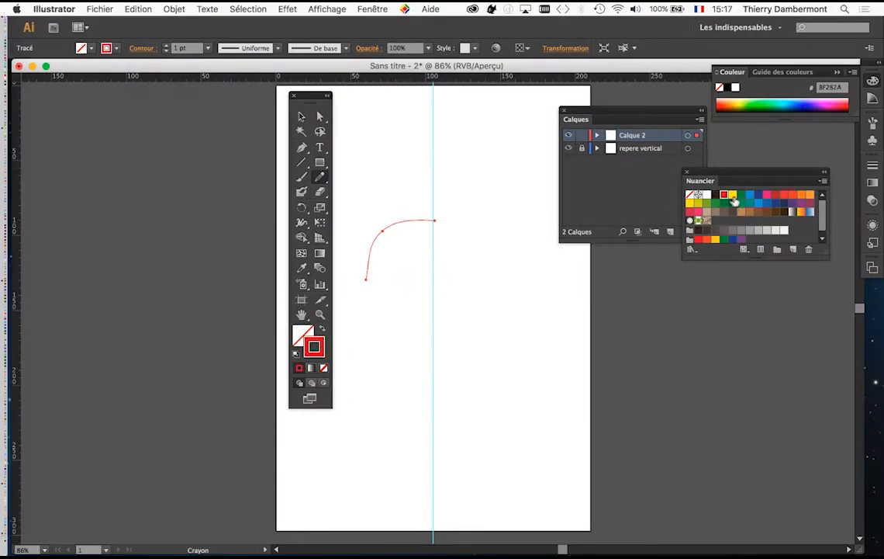
left_click(751, 195)
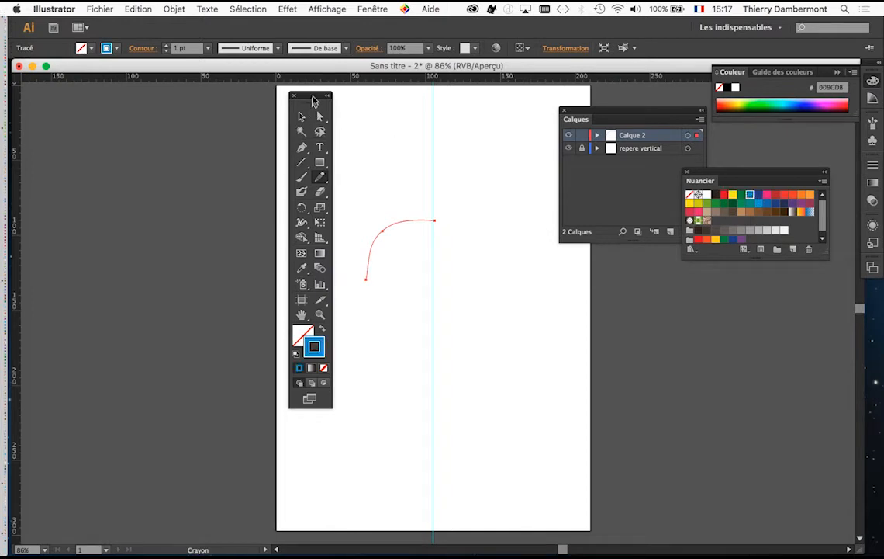
left_click_drag(290, 97, 174, 109)
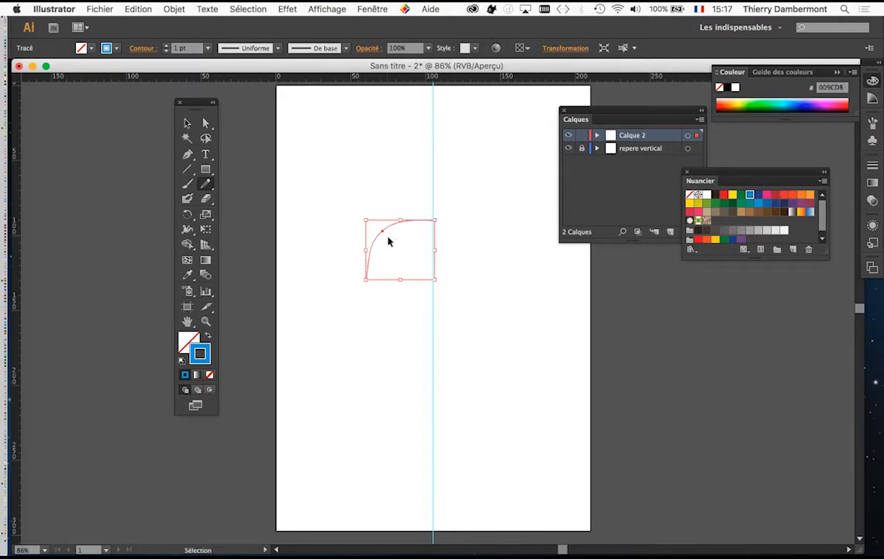
Open the stroke (Contour) settings and float them on the artboard just below the pencil curve.
key("alt+super+8")
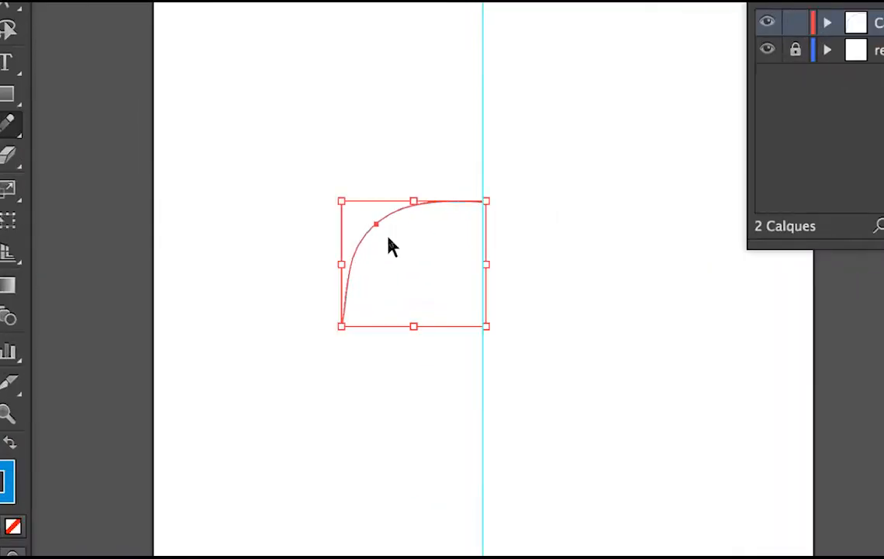
key("alt+super+8")
left_click(390, 7)
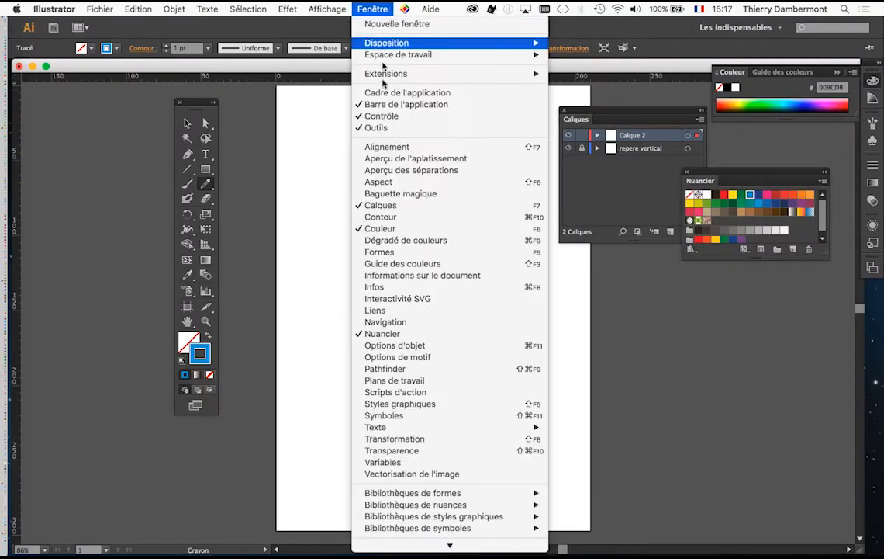
left_click(401, 225)
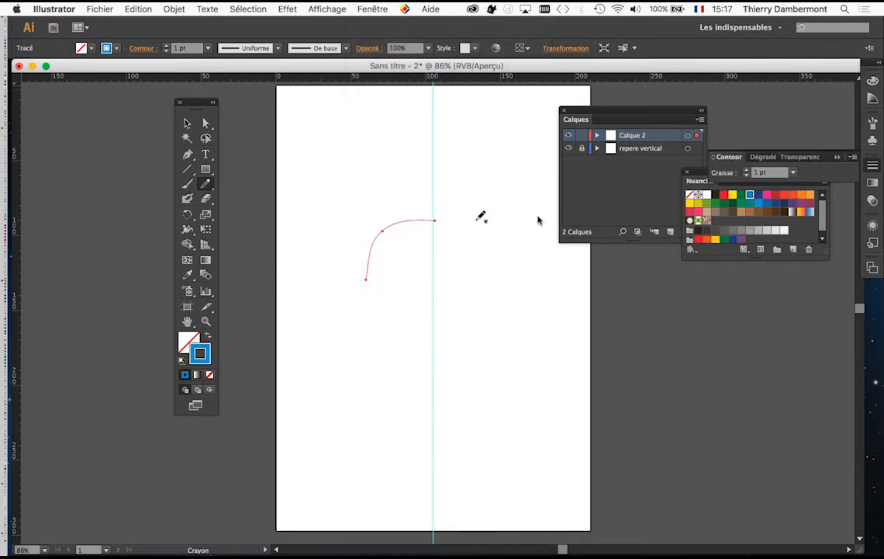
left_click_drag(429, 258, 439, 262)
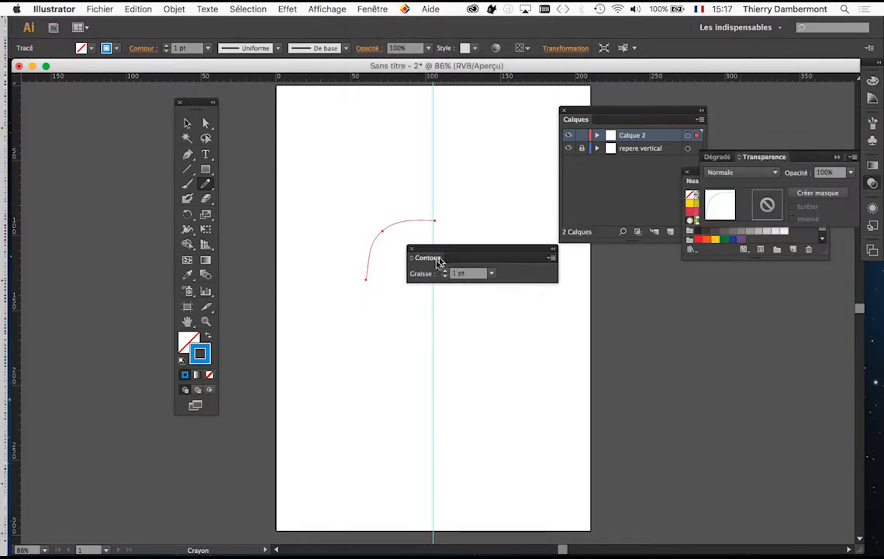
Set the pencil curve's stroke weight to 6 pt and recolour it with another blue swatch, putting the transparency settings away.
left_click(446, 270)
left_click(446, 270)
left_click(446, 270)
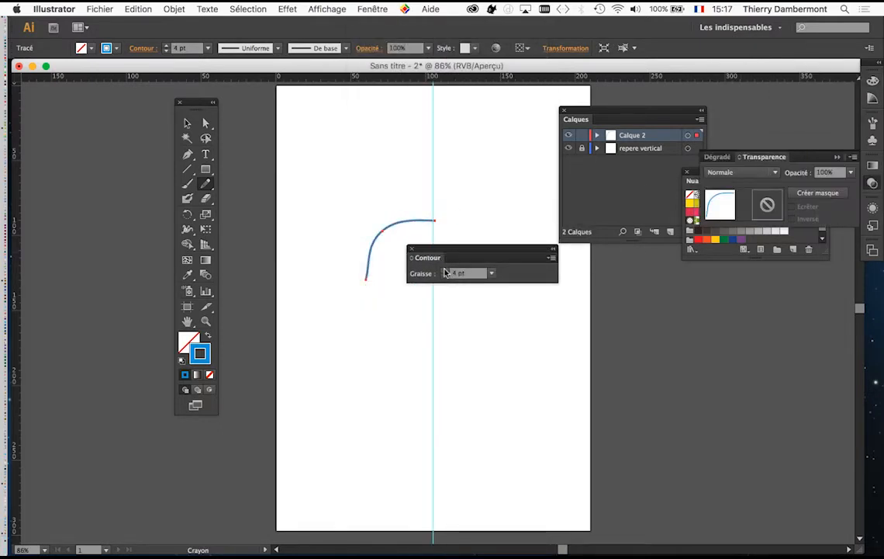
left_click(446, 270)
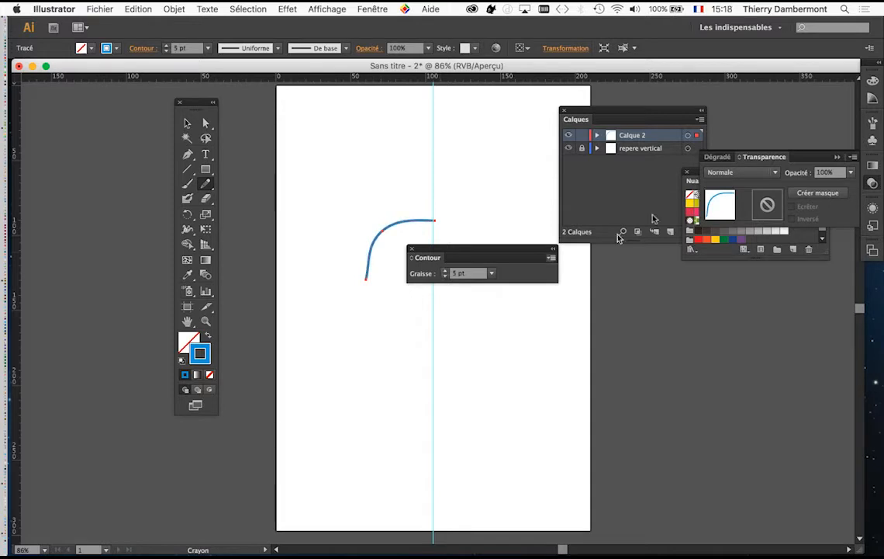
left_click(838, 158)
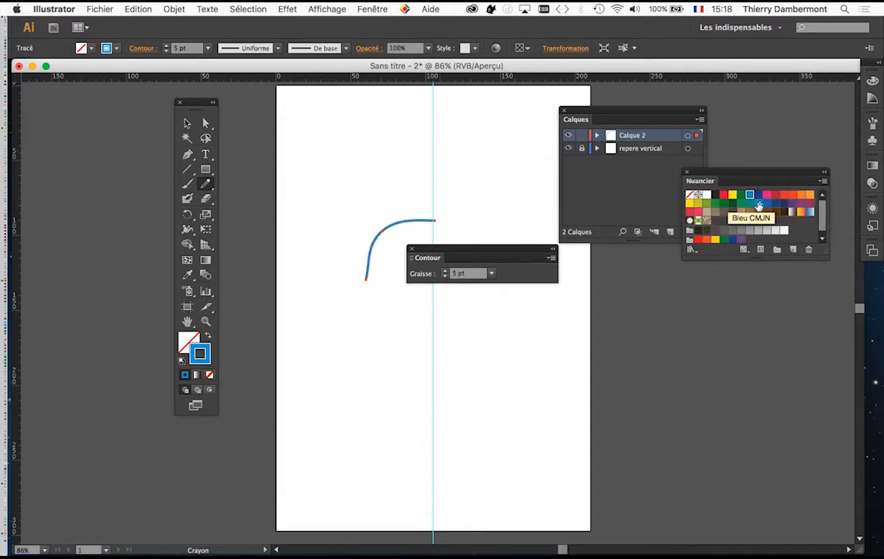
left_click(759, 204)
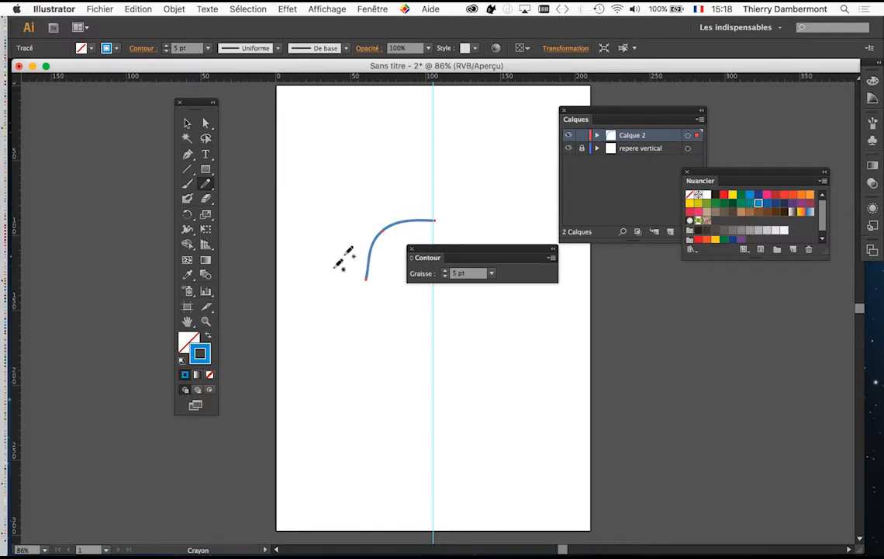
left_click(446, 270)
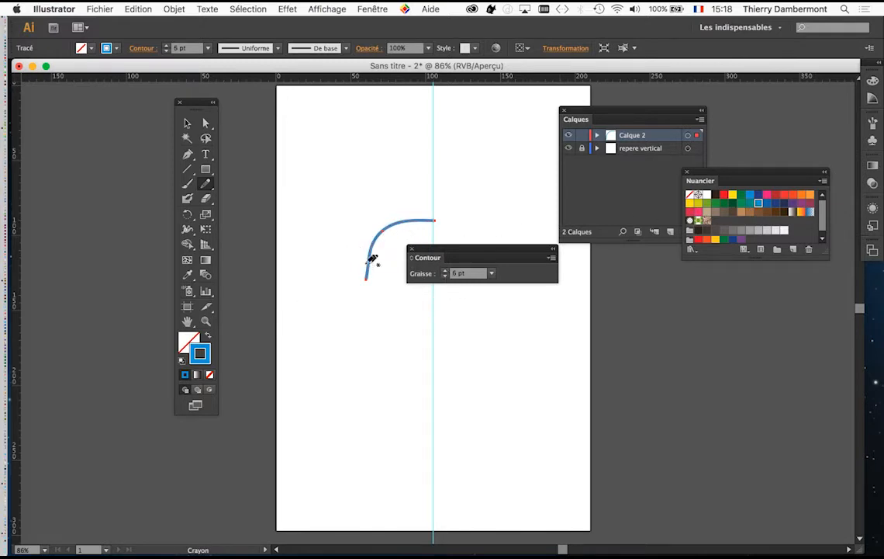
Delete the pencil curve and shift the Contour and Calques windows farther from the drawing area.
key("super")
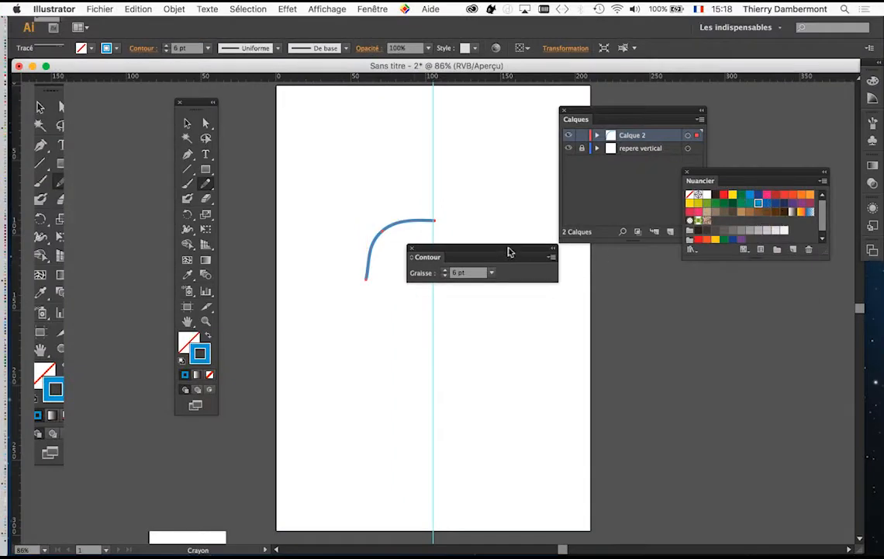
key("Delete")
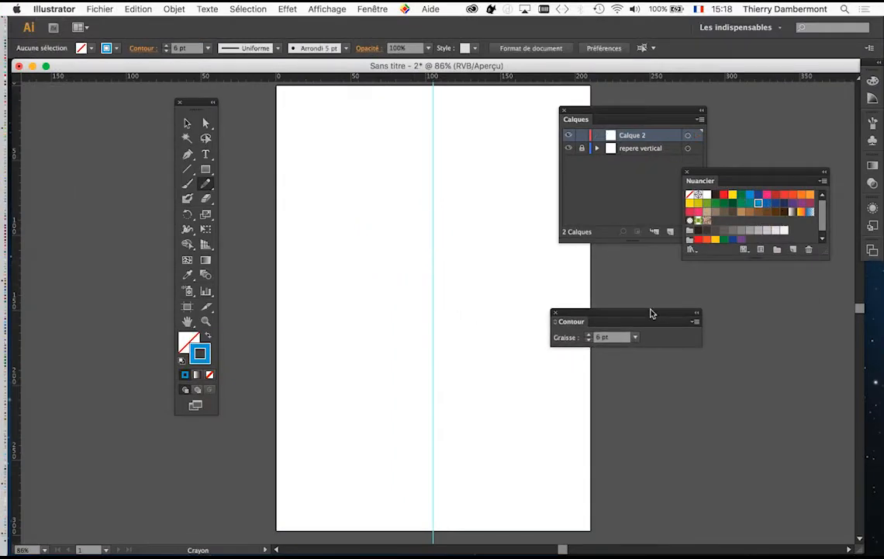
left_click_drag(599, 114, 646, 113)
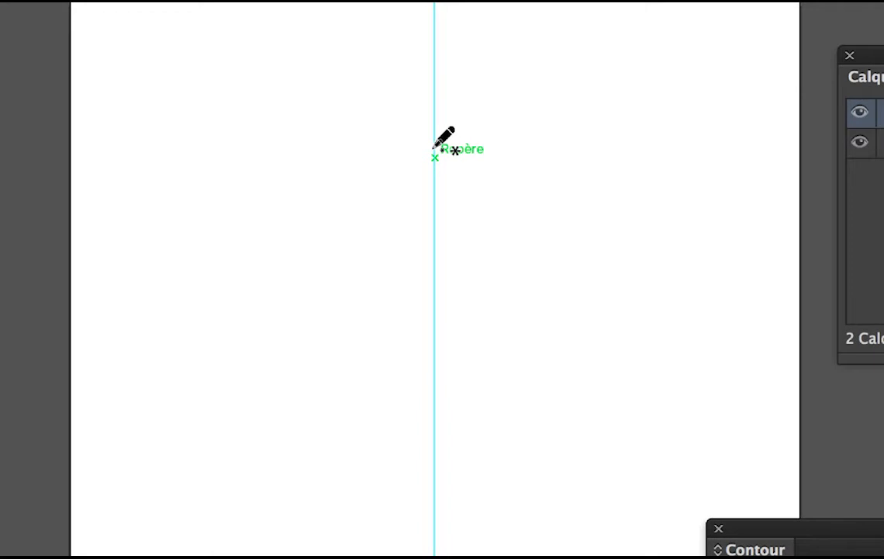
Draw a nearly horizontal Pencil line about 20 mm long leftward from the vertical guide near the artboard's upper part, redrawing it as needed.
left_click_drag(435, 148, 383, 148)
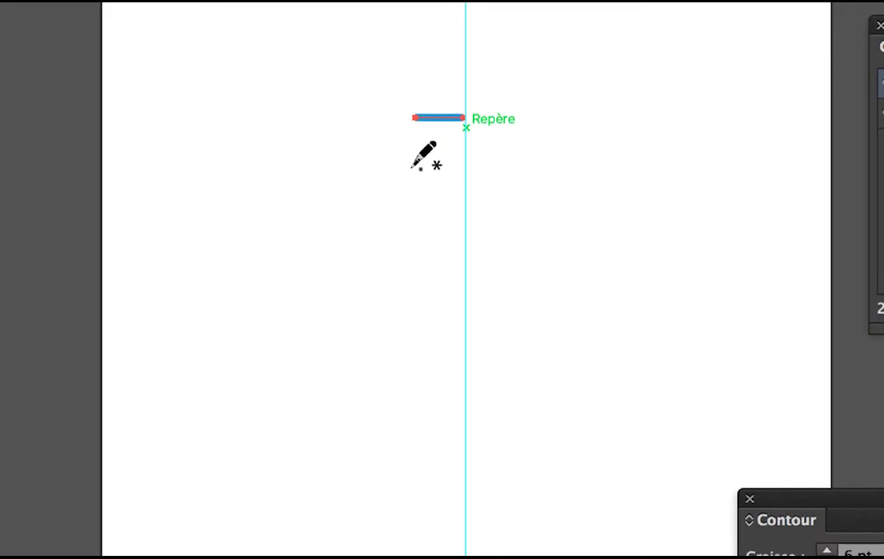
key("super")
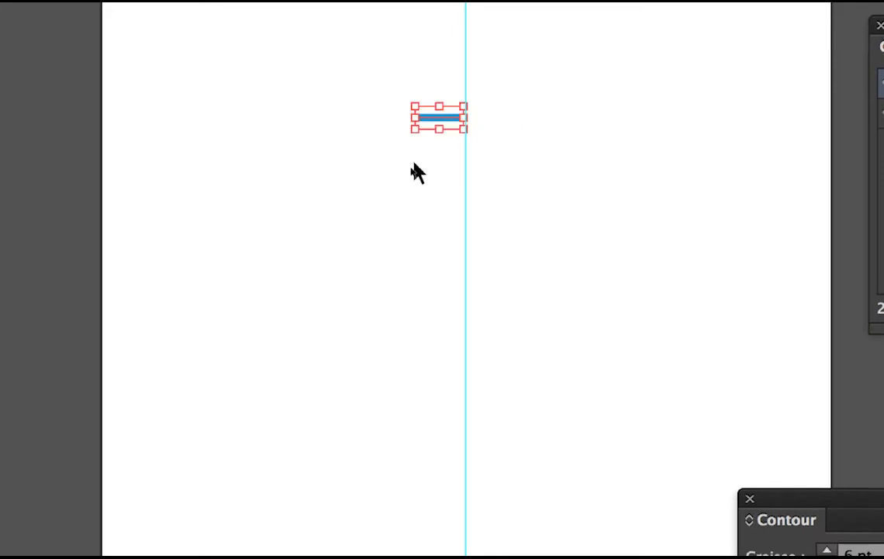
key("super")
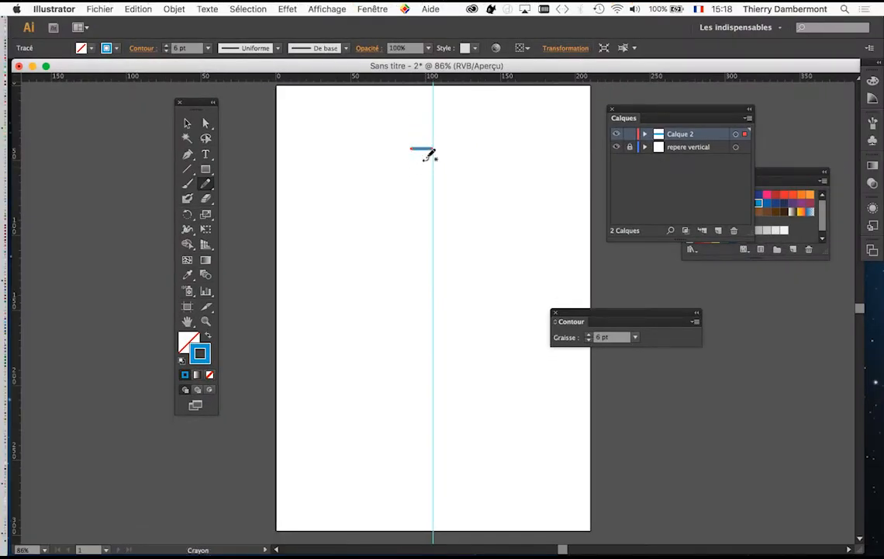
key("super")
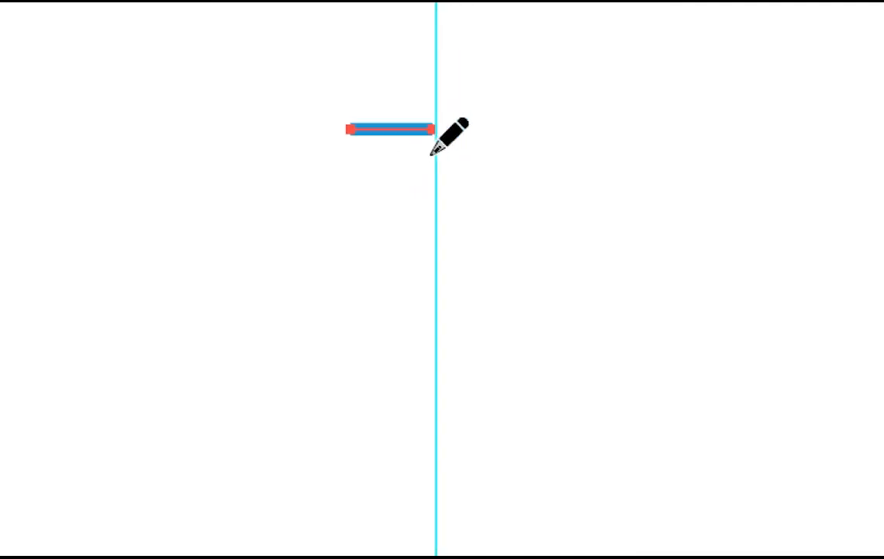
left_click_drag(435, 157, 381, 280)
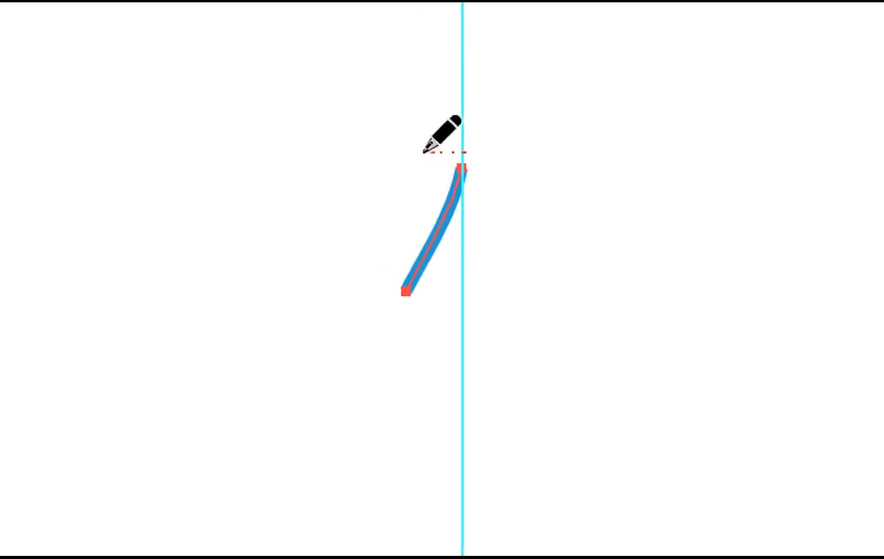
left_click_drag(423, 153, 404, 152)
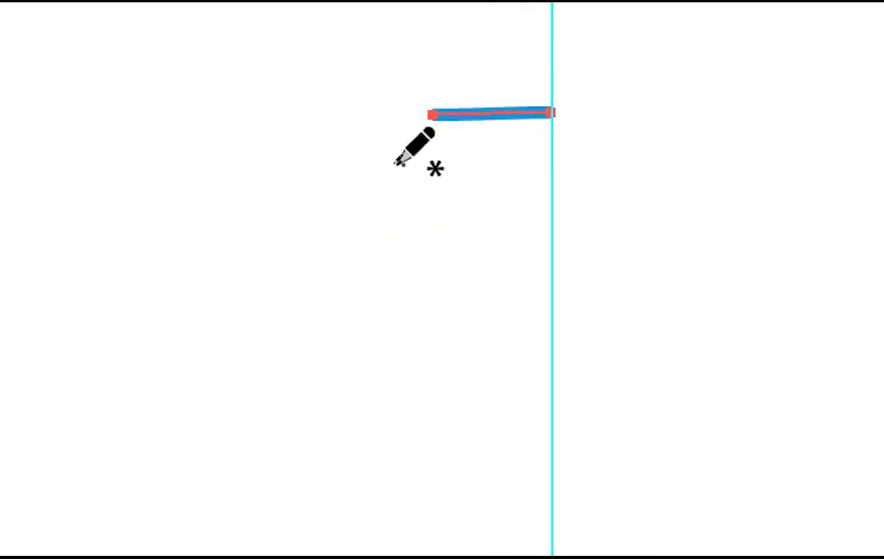
key("super+alt+8")
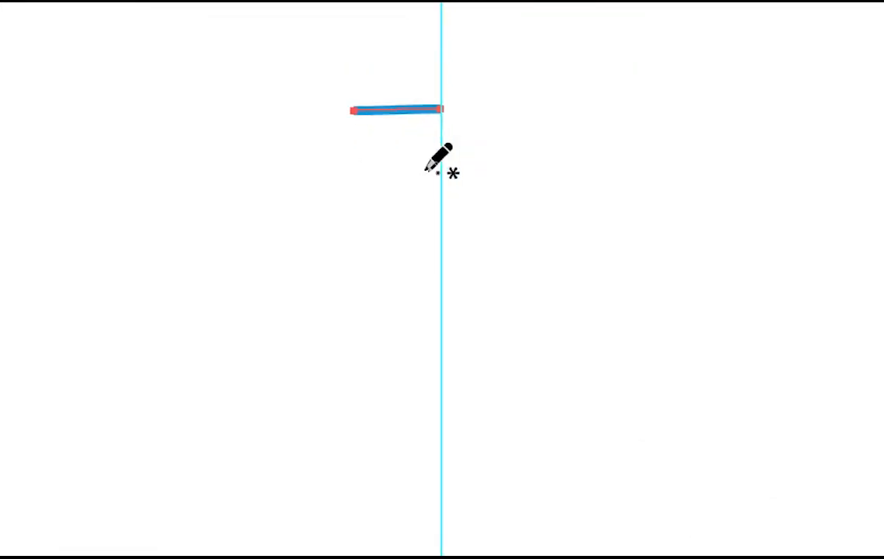
Try a second short Pencil line from the guide just below the first one, undoing each attempt.
left_click_drag(428, 169, 298, 171)
key("ctrl+z")
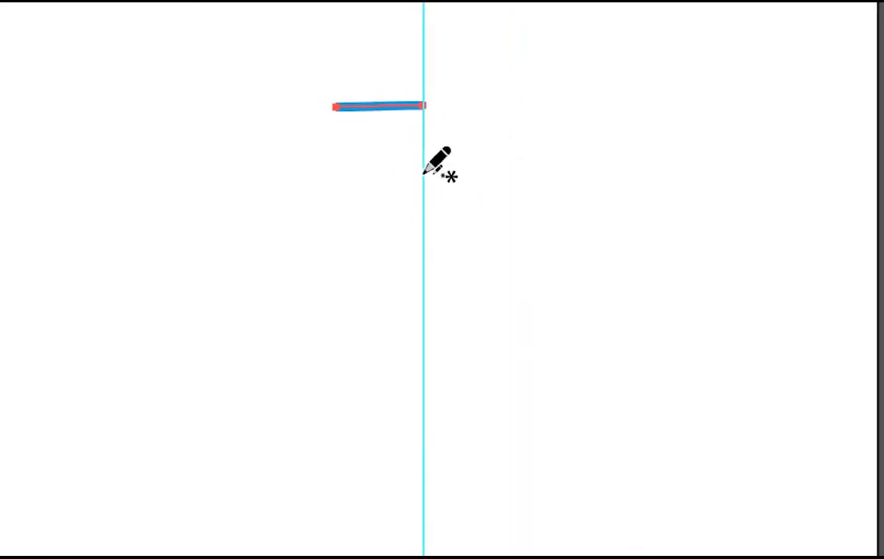
left_click_drag(449, 172, 362, 172)
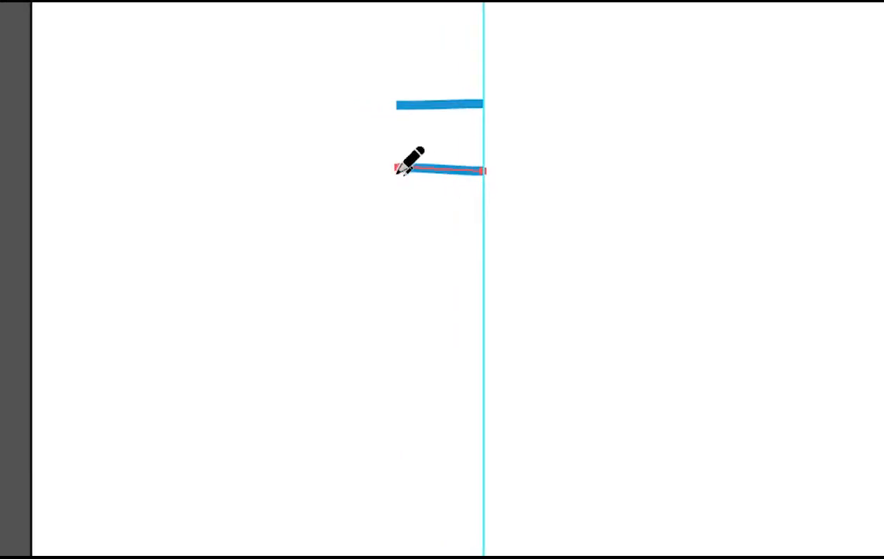
key("ctrl+z")
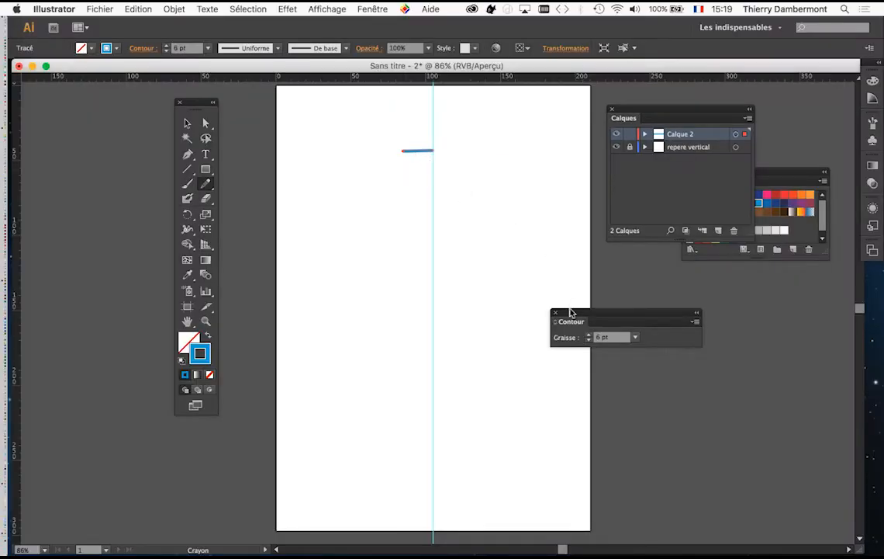
Clear the space around the line by shifting the tools aside and closing the Calques, Contour and Nuancier windows.
left_click_drag(570, 312, 635, 301)
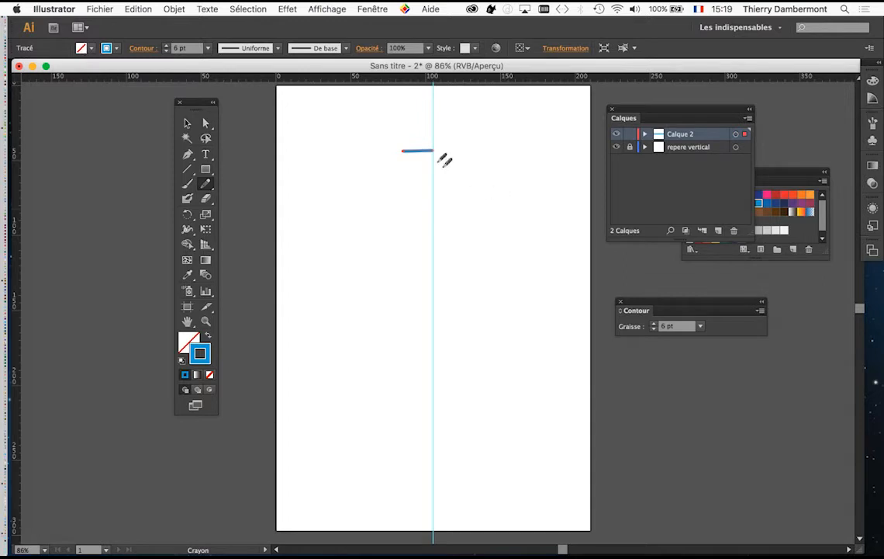
scroll(432, 151, "up", 3)
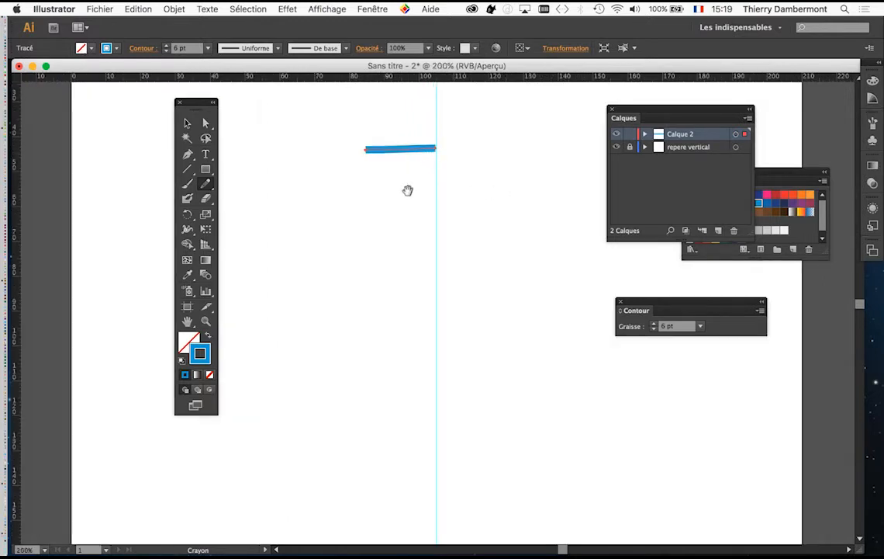
left_click_drag(407, 190, 359, 245)
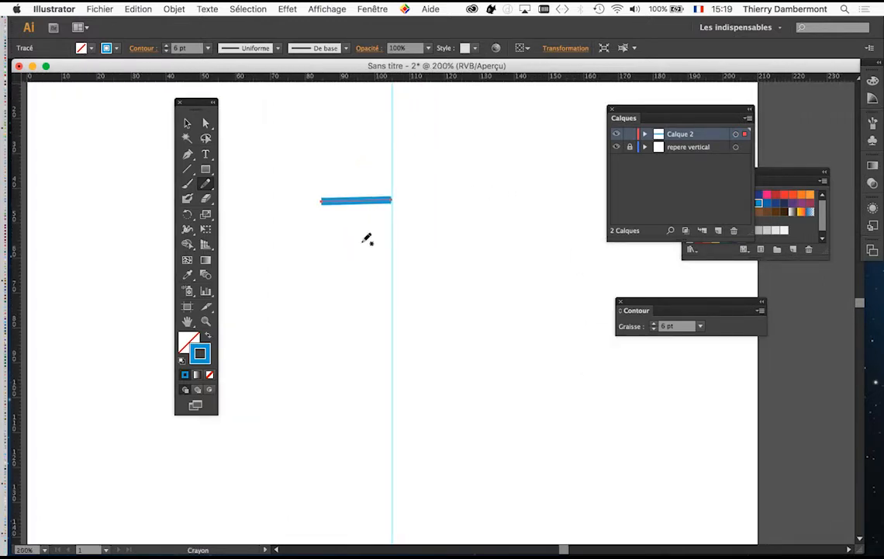
key("super")
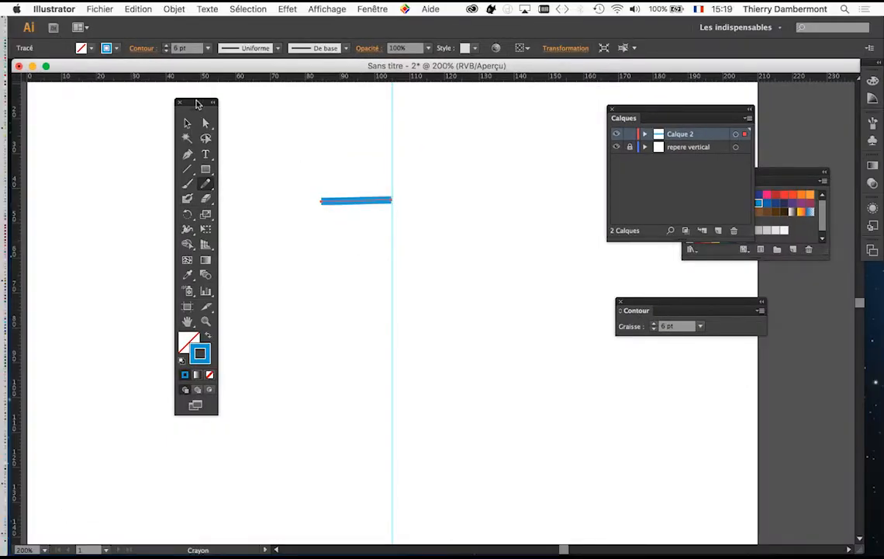
left_click_drag(197, 103, 98, 104)
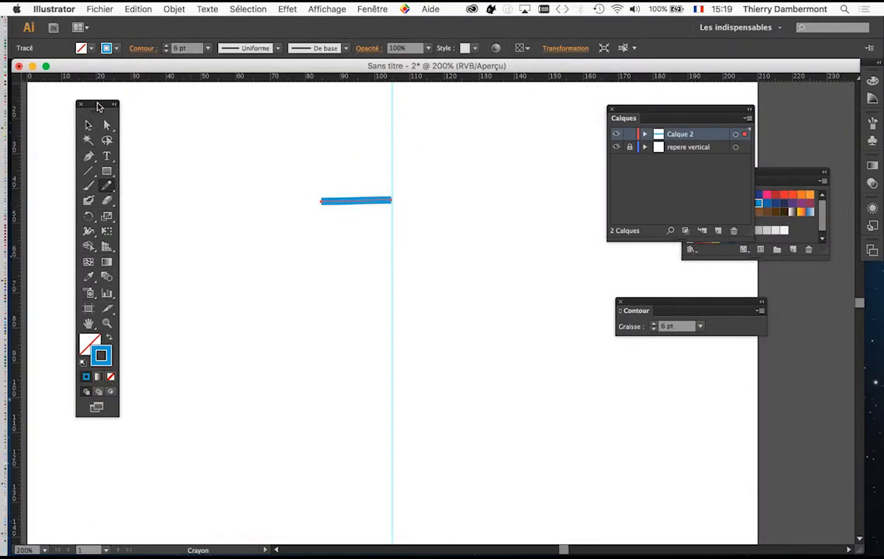
left_click(610, 110)
left_click(620, 303)
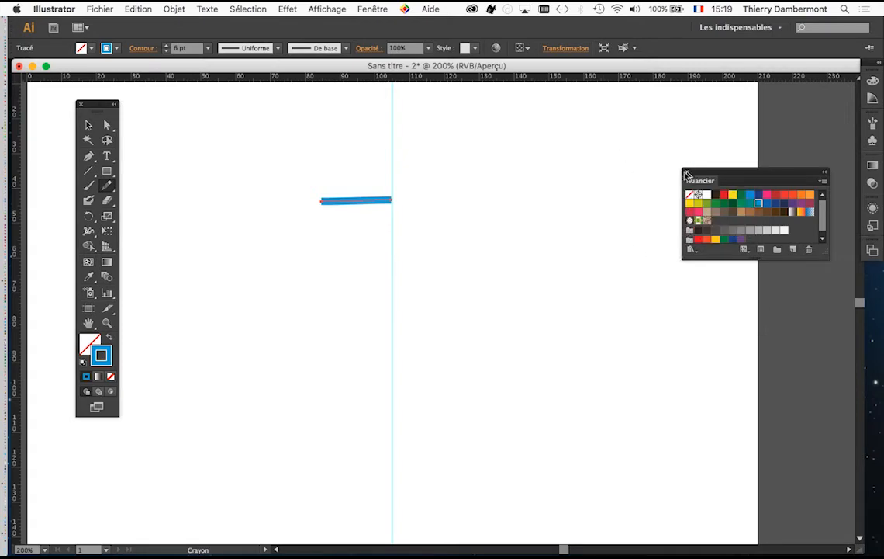
left_click(686, 173)
Open the appearance (Aspect) settings, float them on the artboard to the right of the guide and enlarge their window.
left_click(372, 8)
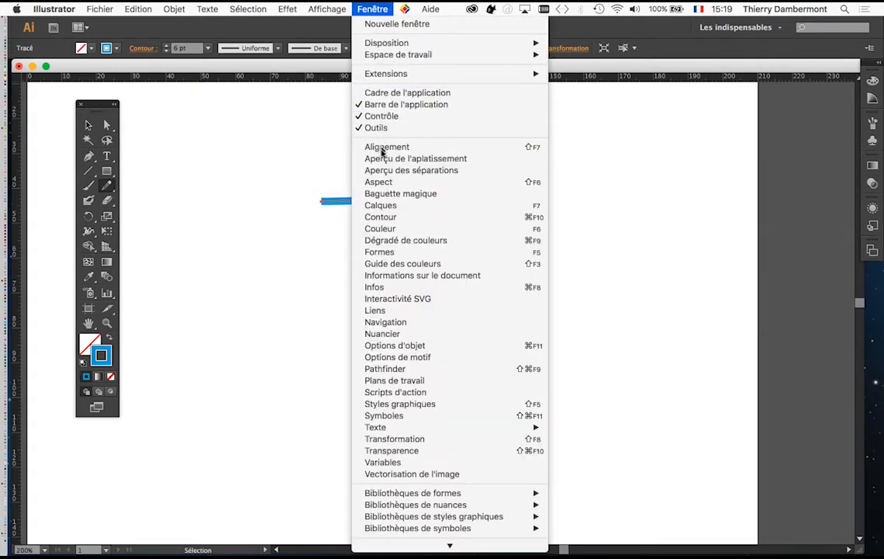
left_click(387, 182)
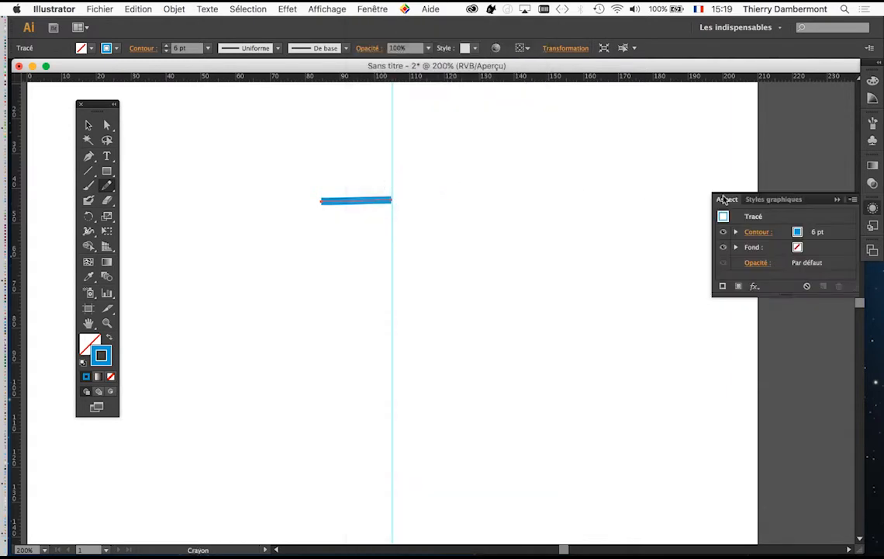
left_click_drag(723, 200, 480, 173)
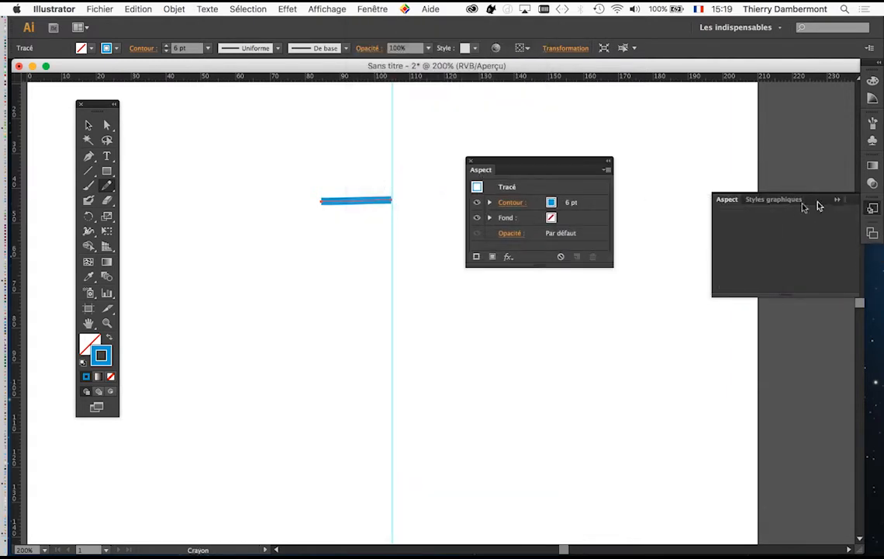
left_click_drag(611, 262, 642, 340)
key("super+a")
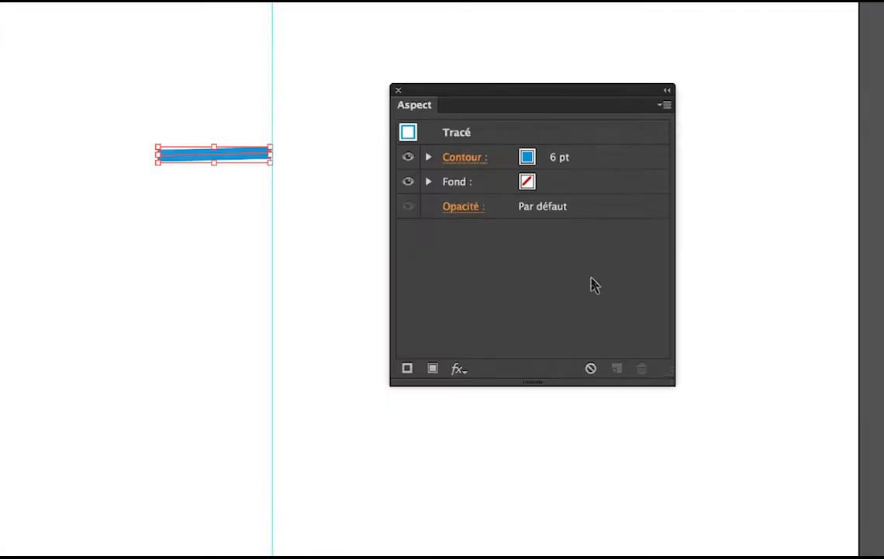
key("i")
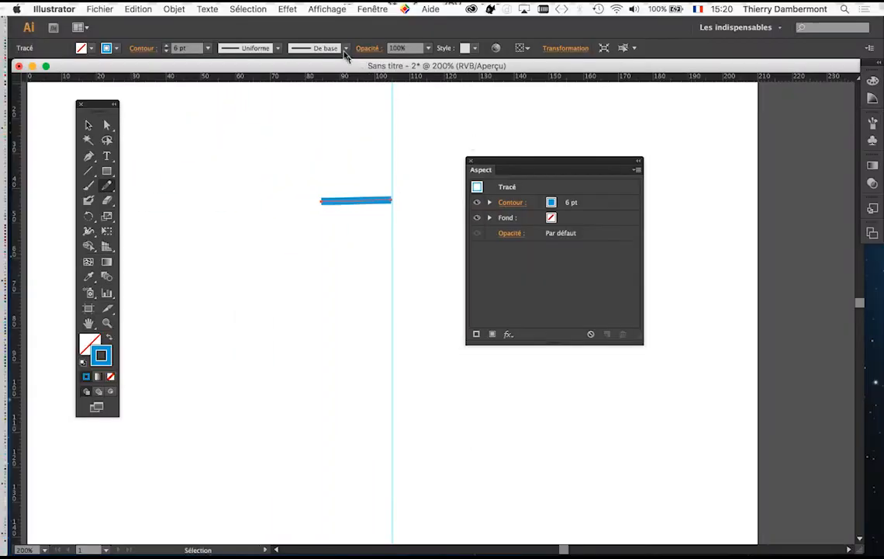
Apply a Transformation effect with default settings to the pencil line and shift the Aspect window slightly higher on the artboard.
left_click(289, 10)
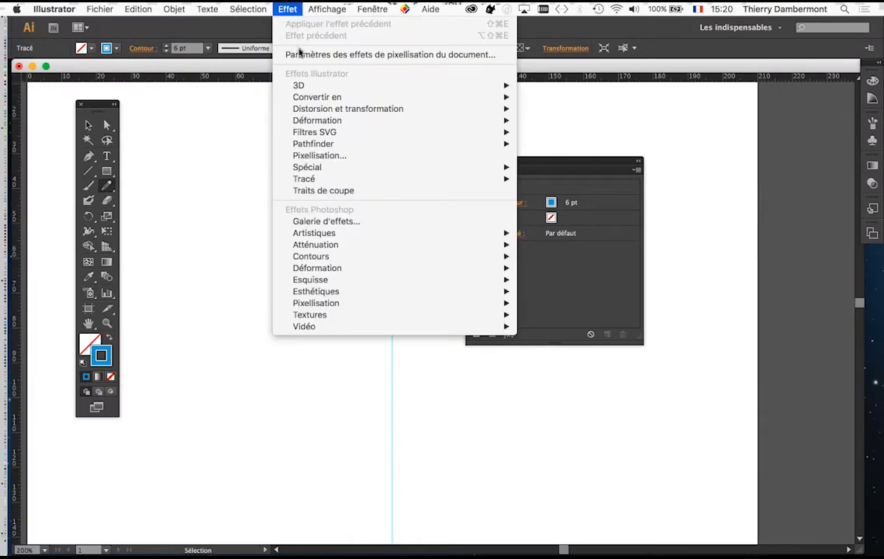
mouse_move(319, 112)
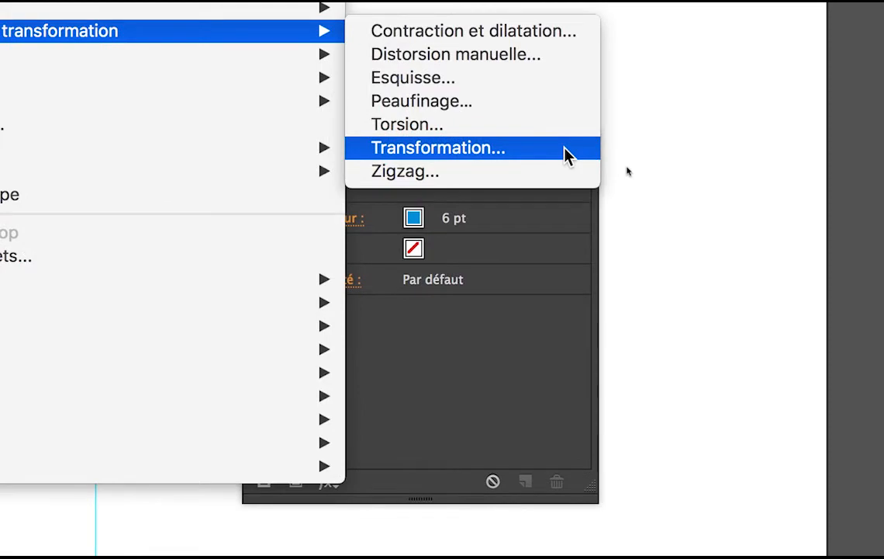
left_click(570, 152)
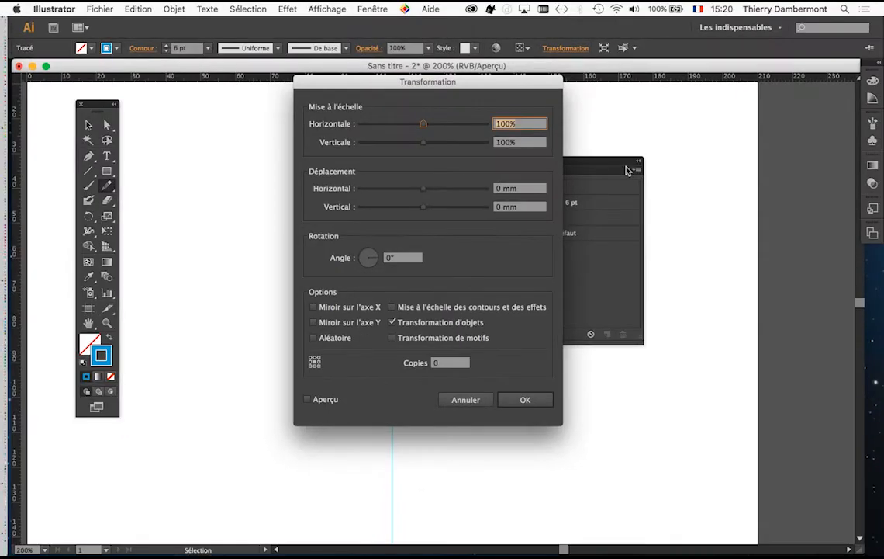
left_click_drag(380, 88, 642, 83)
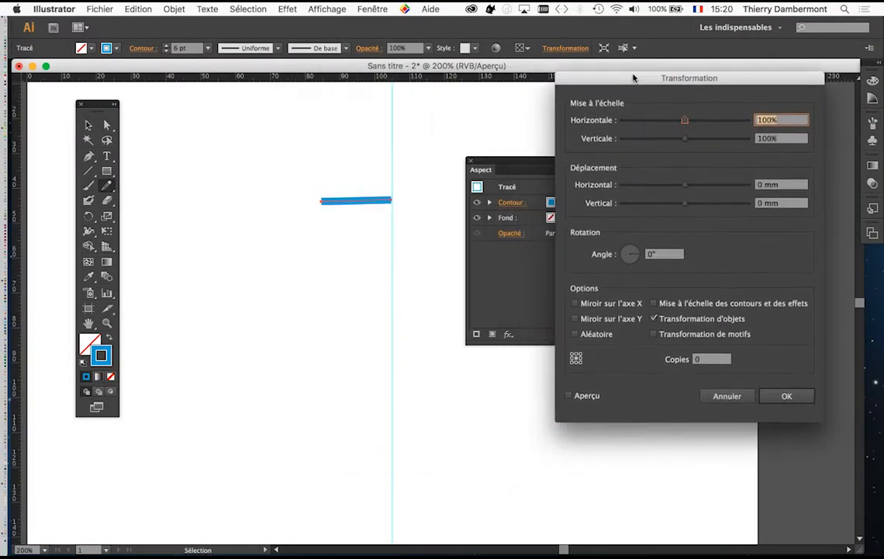
left_click(787, 396)
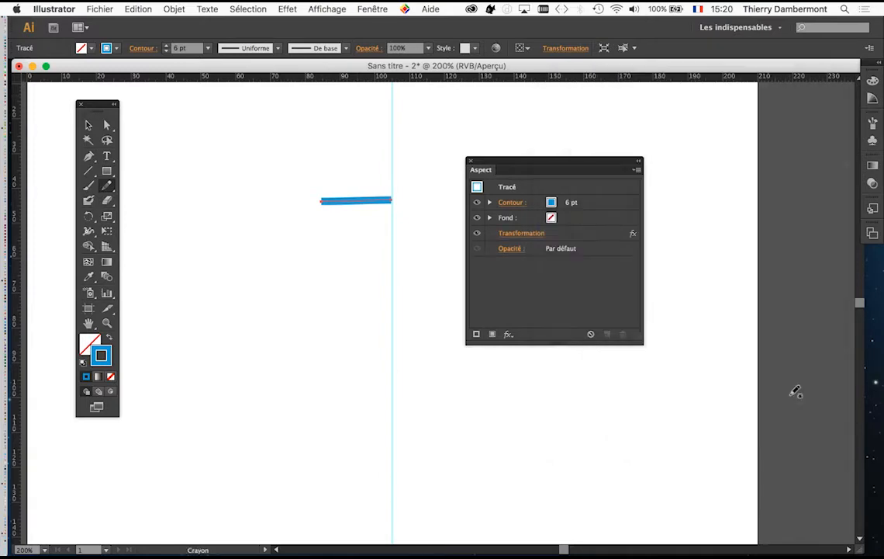
left_click_drag(533, 167, 530, 129)
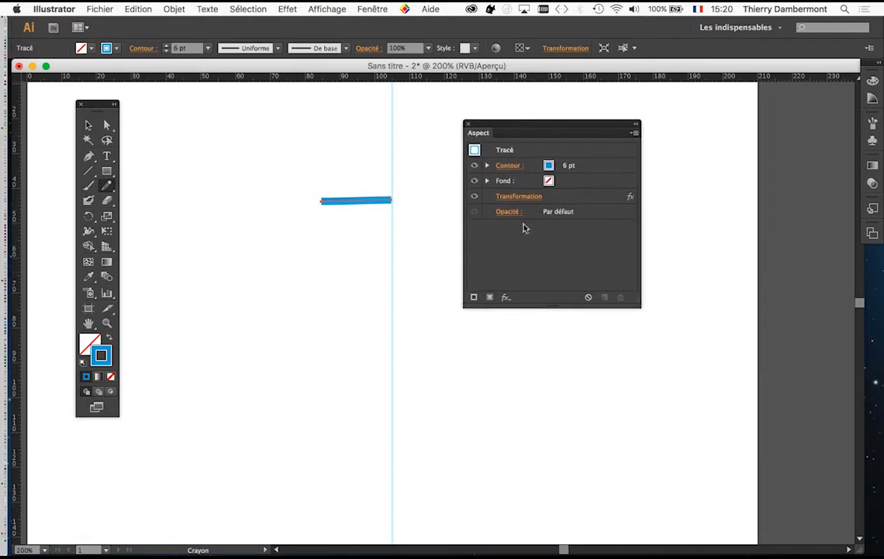
key("v")
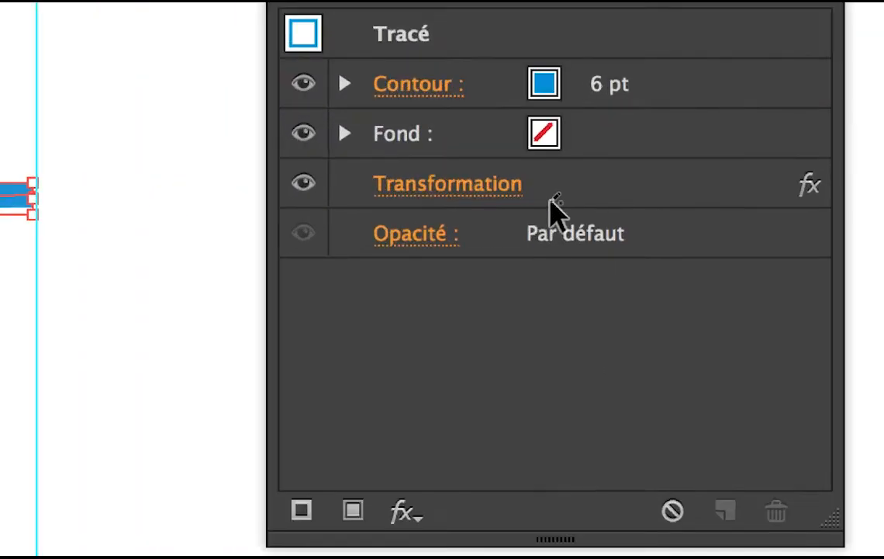
key("n")
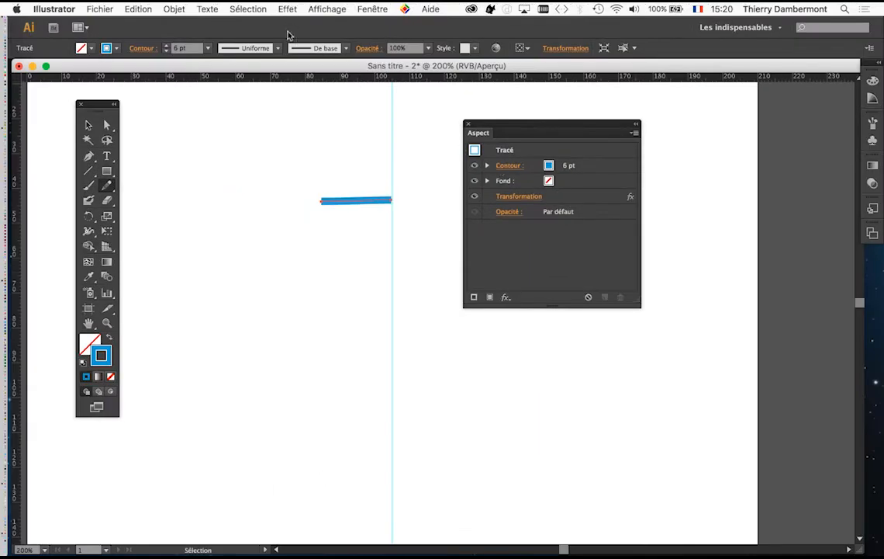
left_click(288, 9)
mouse_move(315, 113)
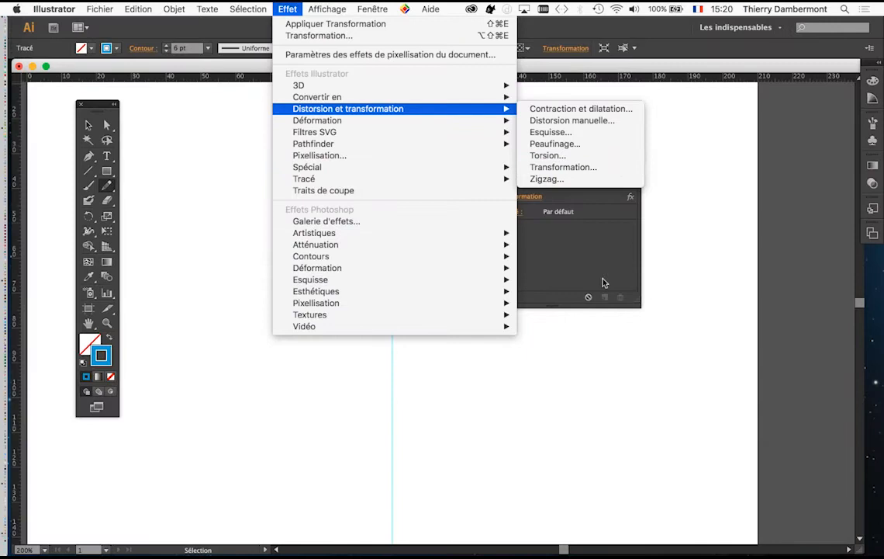
left_click(586, 422)
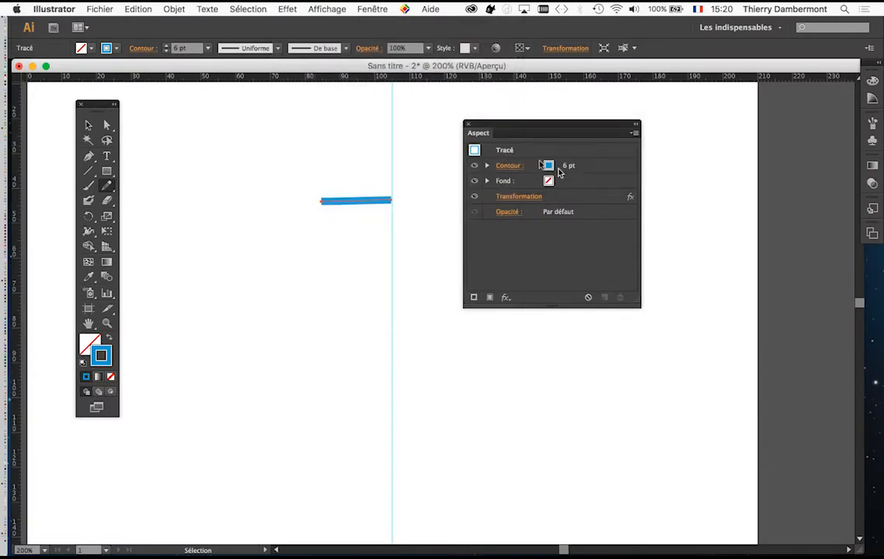
Shift the Aspect window slightly lower and closer to the guide.
key("space")
left_click_drag(345, 168, 280, 168)
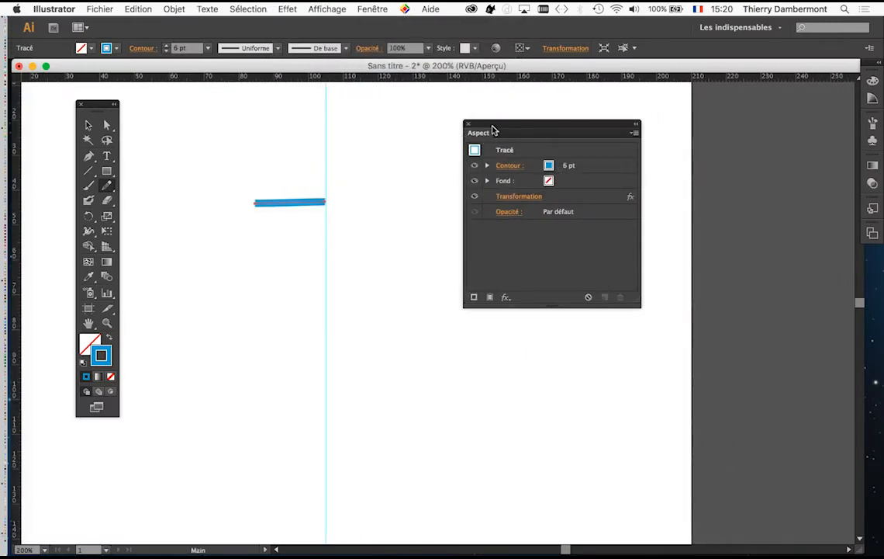
left_click_drag(491, 127, 470, 140)
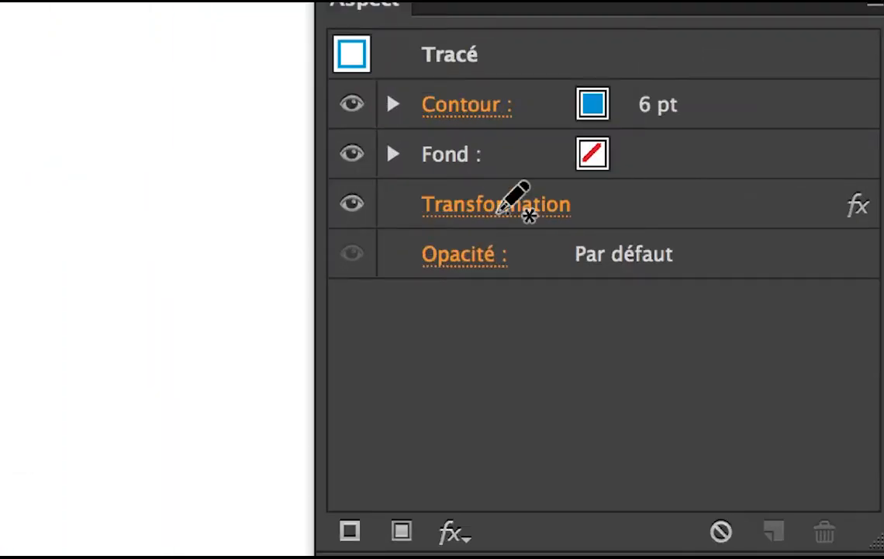
Open and cancel the existing Transformation settings, and try to add Transformation to the line again as a new effect.
left_click(531, 209)
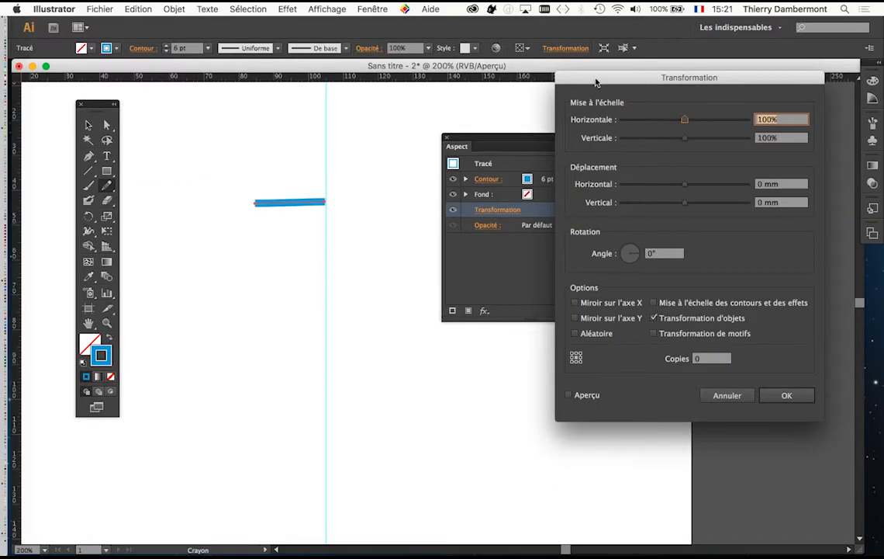
left_click_drag(596, 82, 412, 101)
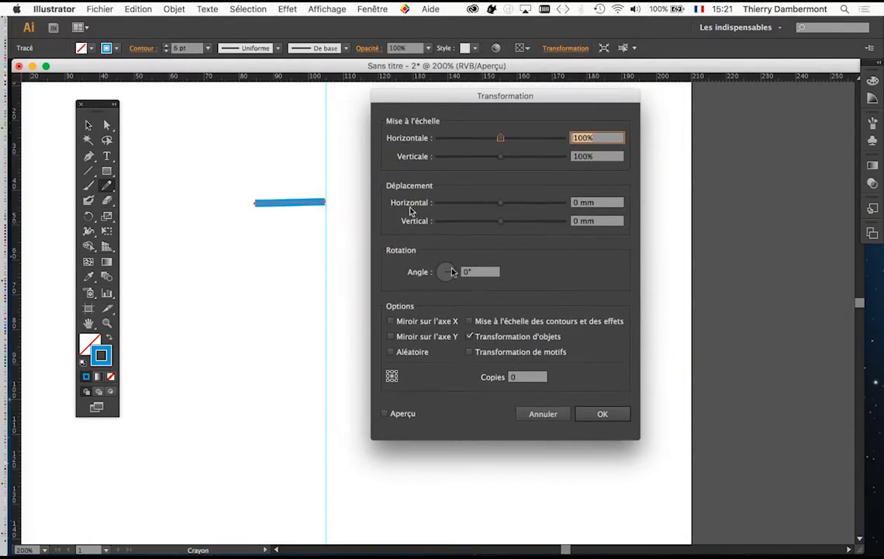
left_click(287, 9)
mouse_move(315, 110)
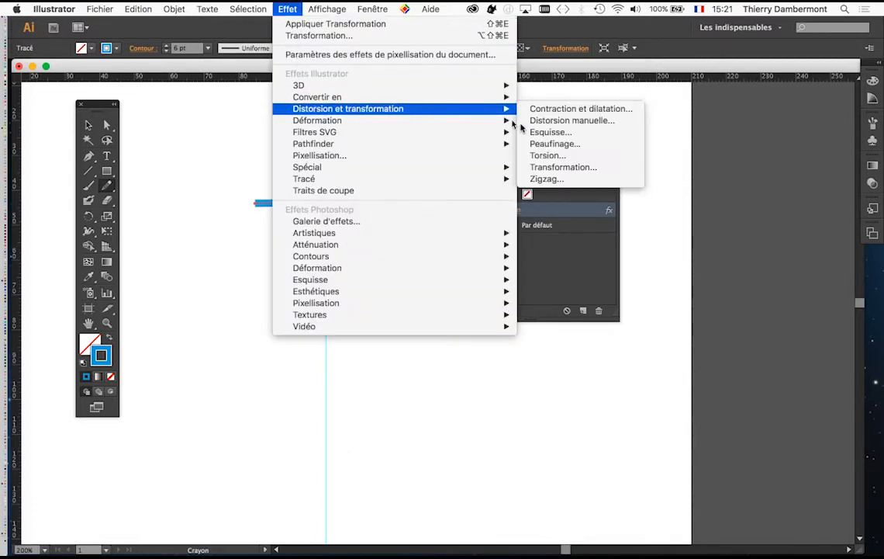
left_click(542, 166)
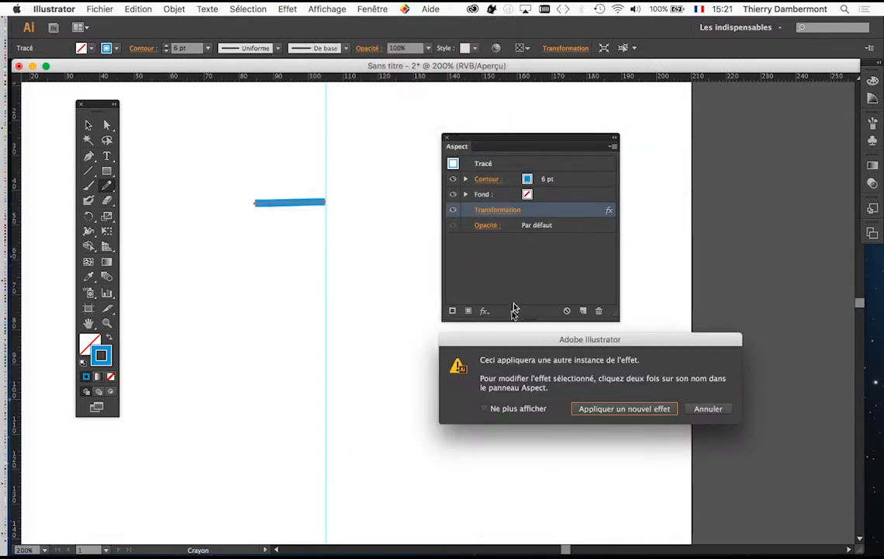
left_click_drag(509, 341, 223, 115)
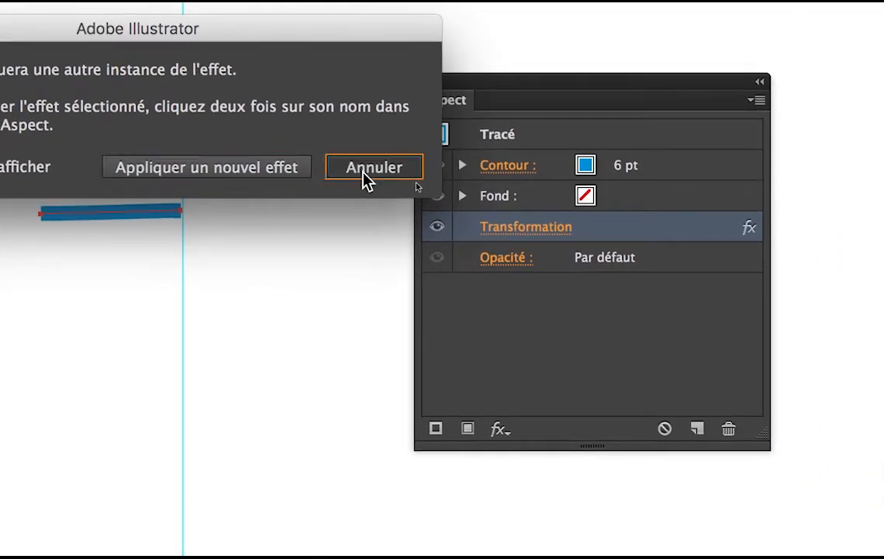
left_click(366, 178)
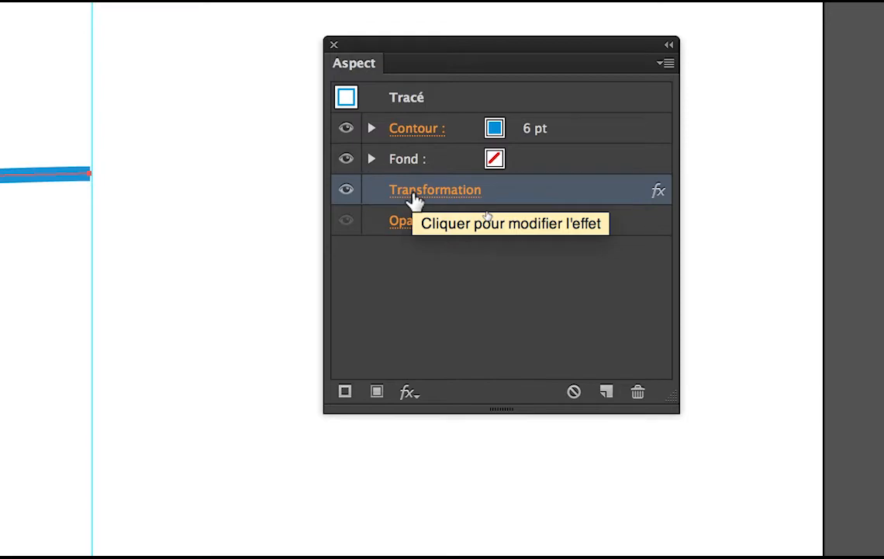
left_click(416, 198)
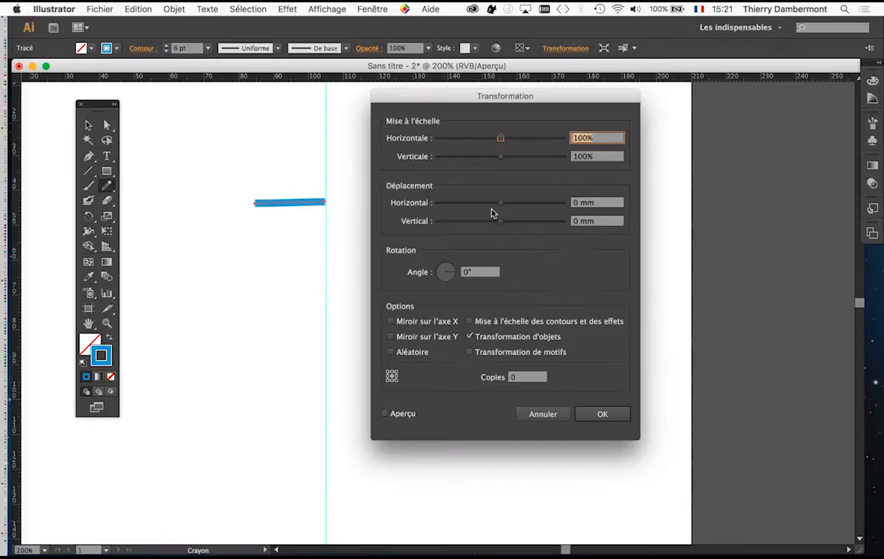
left_click_drag(431, 103, 233, 150)
left_click(366, 9)
left_click(388, 457)
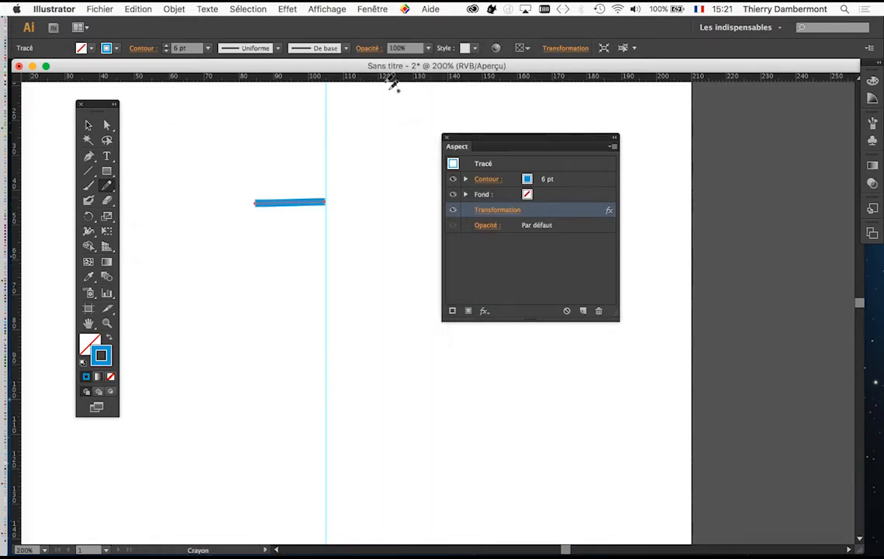
Show the Calques window beside the line, inspect the contents of Calque 2 and close the window again.
left_click(370, 9)
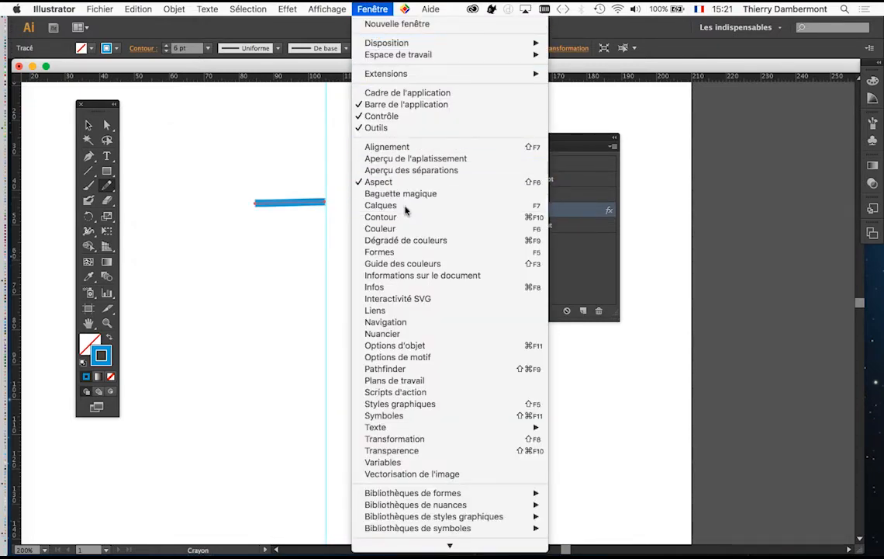
left_click(380, 203)
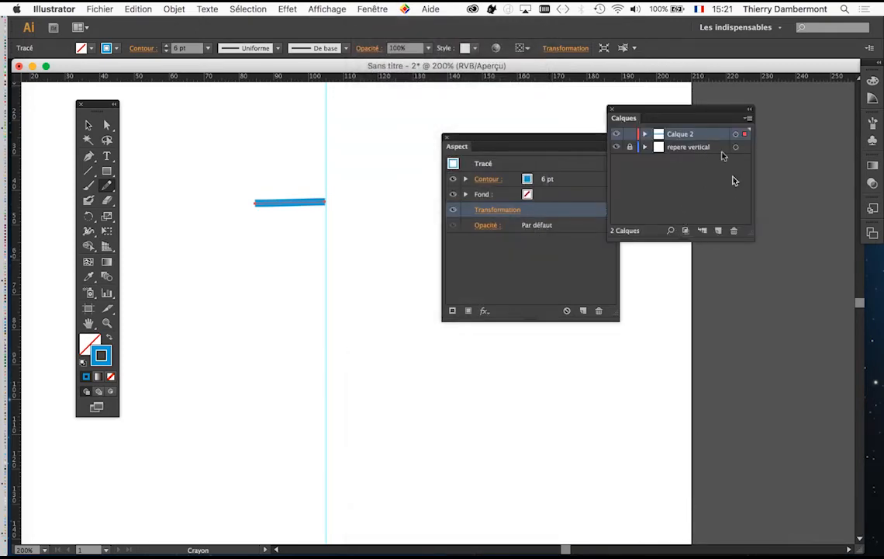
mouse_move(689, 115)
left_mouse_down()
mouse_move(702, 134)
mouse_move(395, 146)
mouse_move(301, 115)
mouse_move(232, 111)
left_mouse_up()
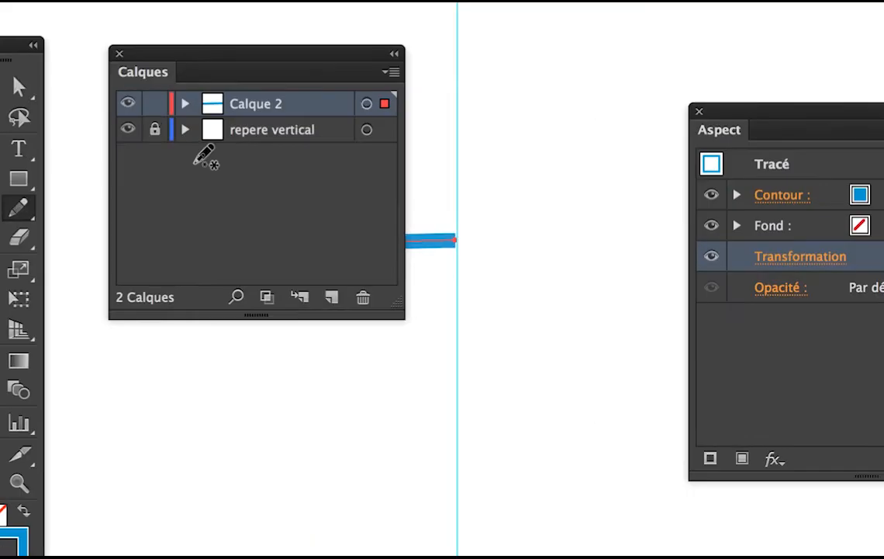
left_click(190, 142)
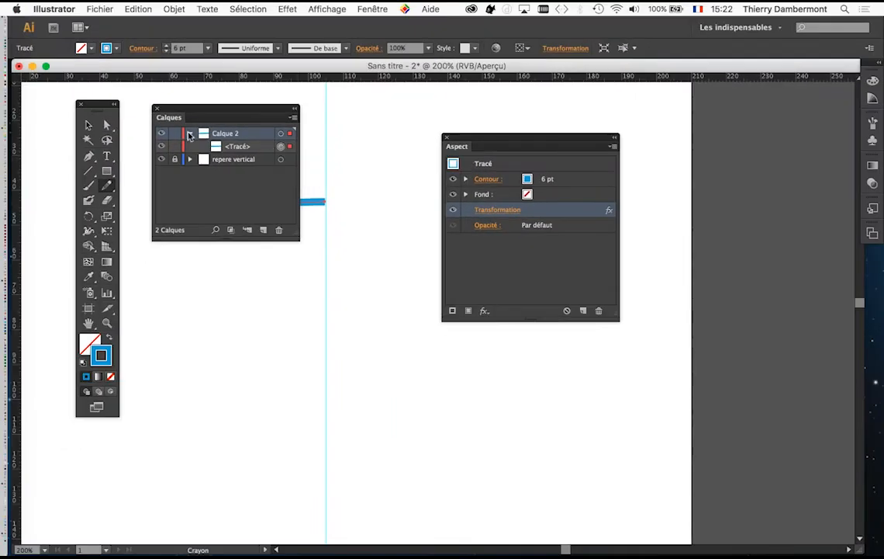
left_click(190, 135)
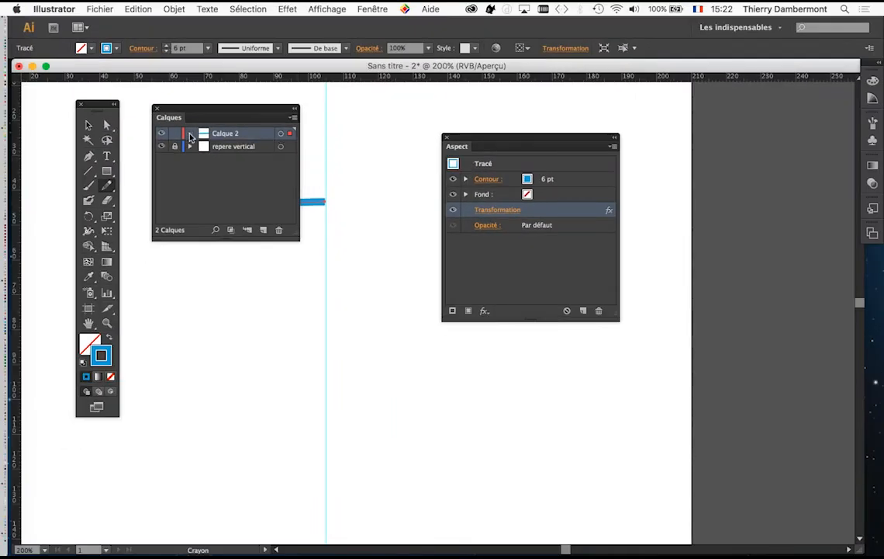
left_click(157, 109)
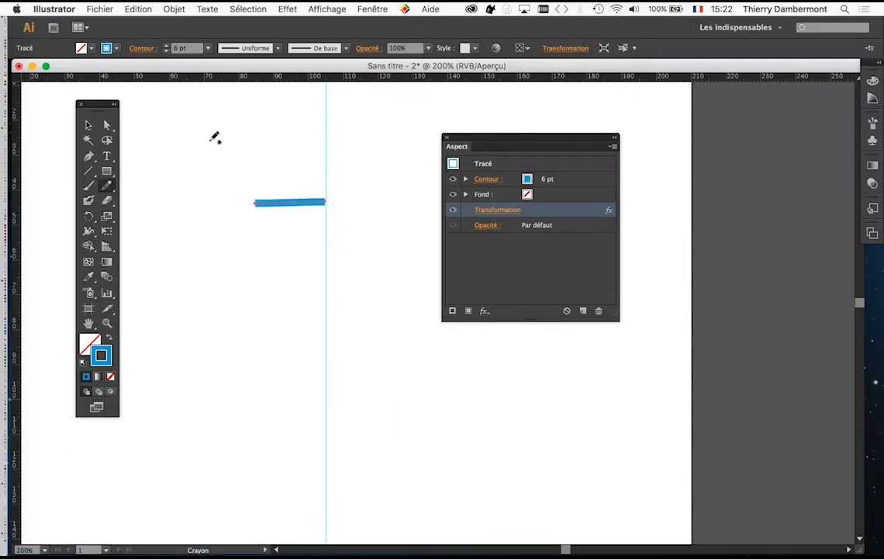
Edit the line's existing Transformation effect with Aperçu enabled and turn on Miroir sur l'axe X.
left_click(490, 210)
mouse_move(331, 145)
left_mouse_down()
mouse_move(636, 97)
mouse_move(645, 72)
left_mouse_up()
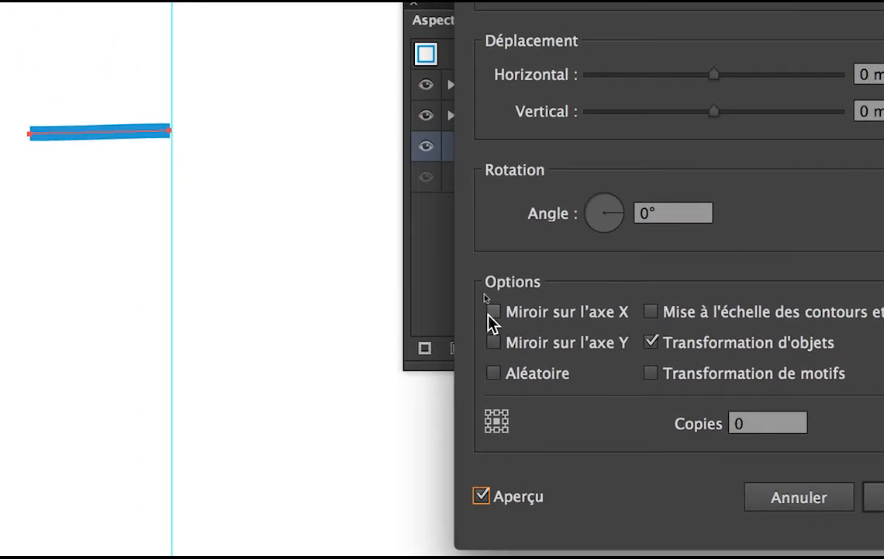
left_click(493, 312)
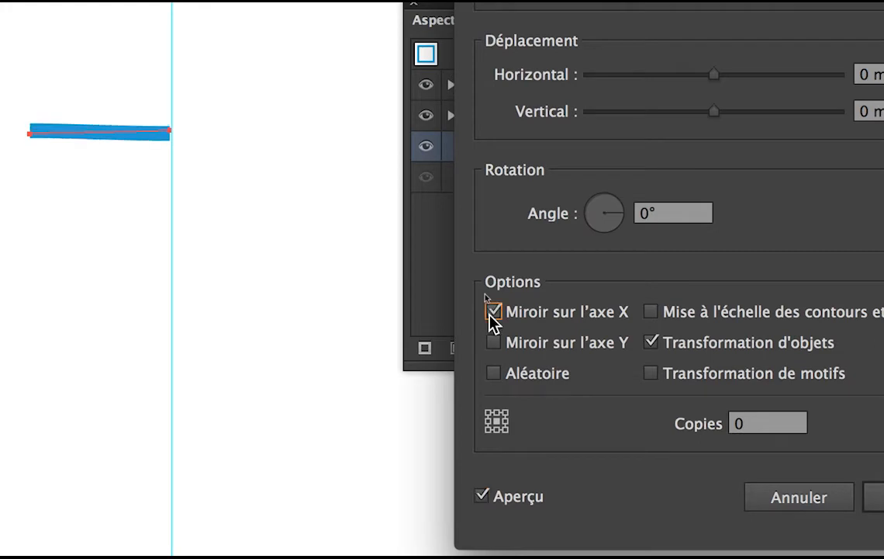
Compare the line with and without Miroir sur l'axe X by toggling the option repeatedly, leaving it on.
left_click(493, 314)
left_click(493, 314)
left_click(491, 313)
left_click(490, 314)
left_click(491, 313)
left_click(491, 314)
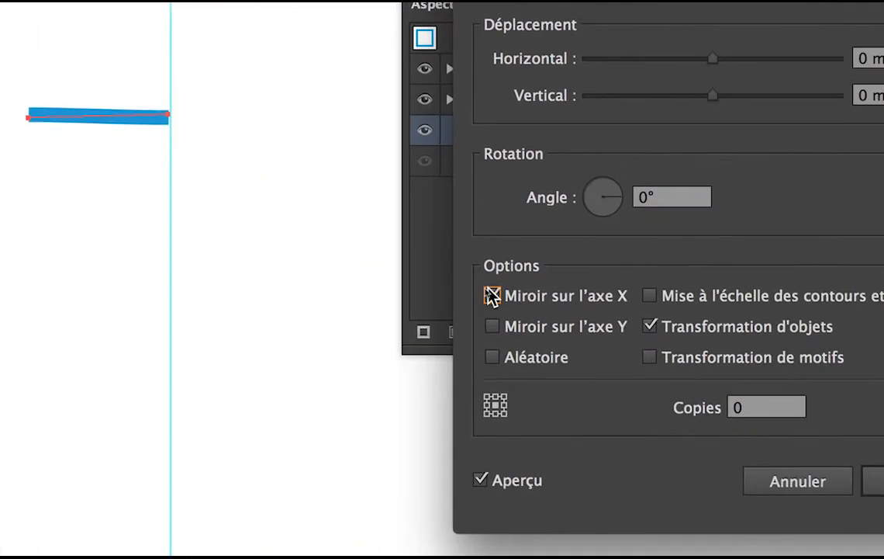
left_click(492, 295)
left_click(492, 294)
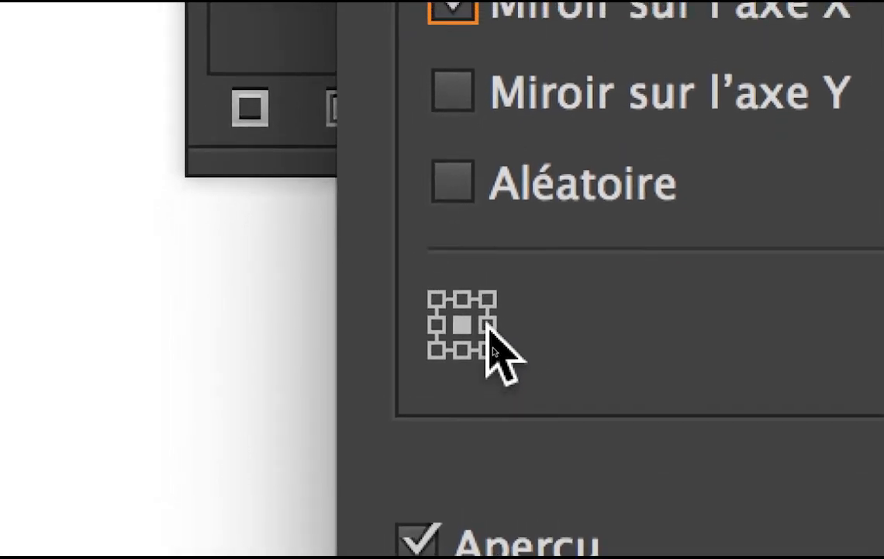
Try the middle-left reference point for the mirror and set it to the middle-right point.
left_click(489, 324)
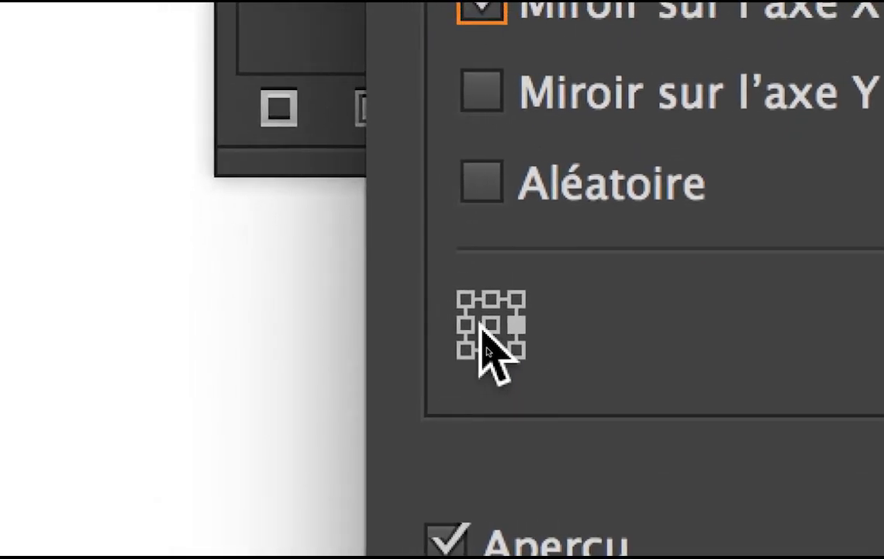
left_click(477, 324)
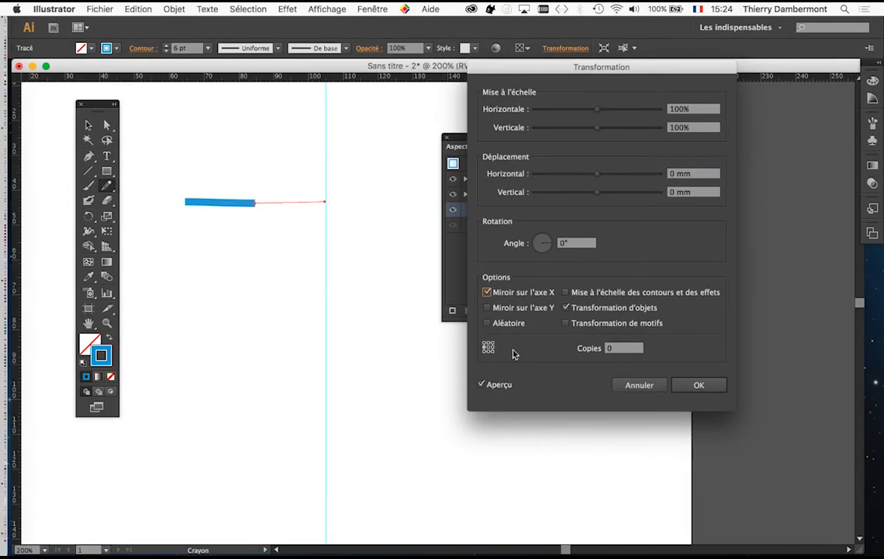
left_click(492, 347)
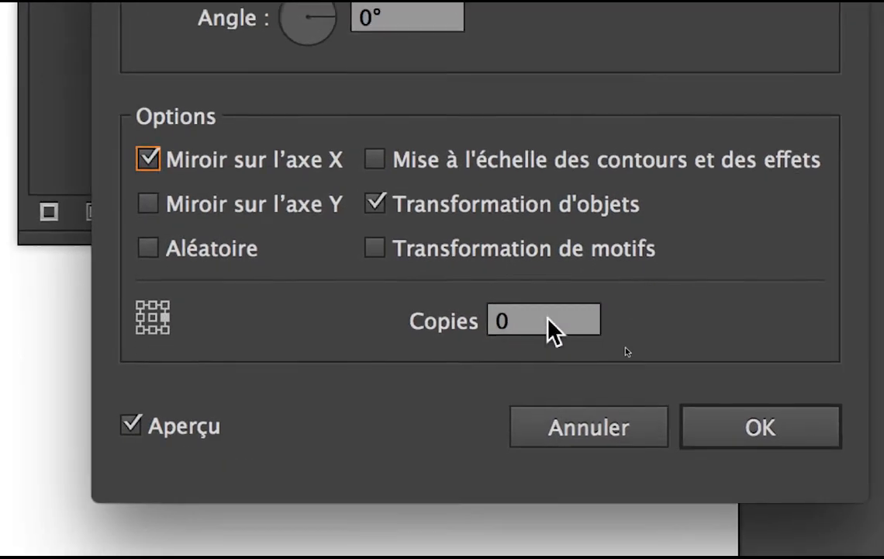
Set the Transformation effect to 1 copy and apply the edited settings to the line.
left_click(501, 320)
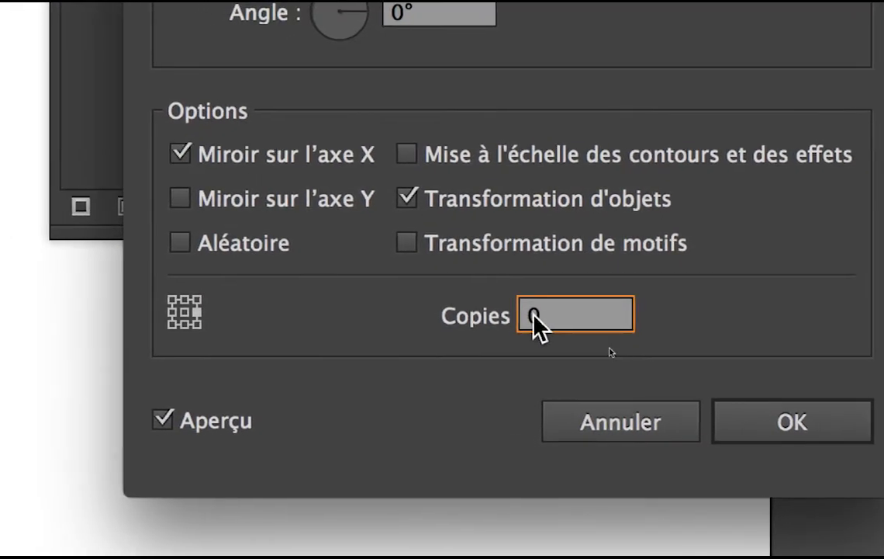
type("1")
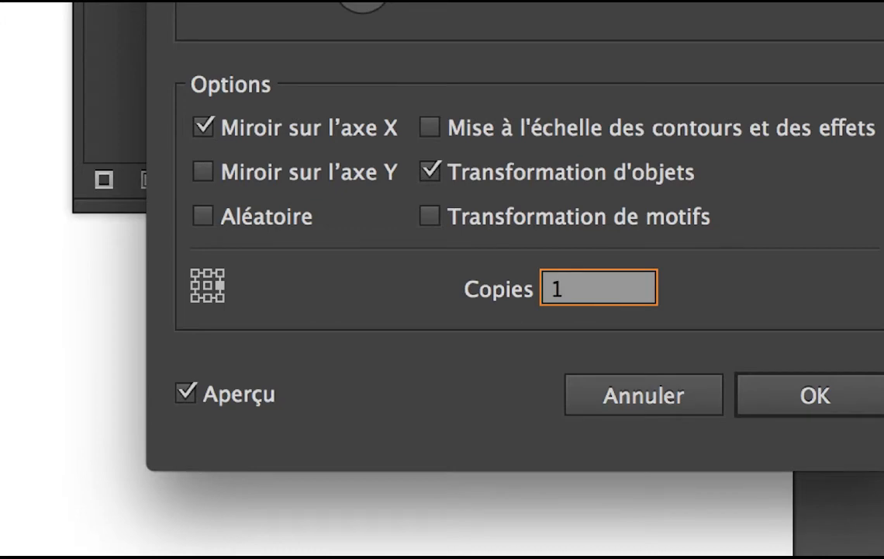
key("Tab")
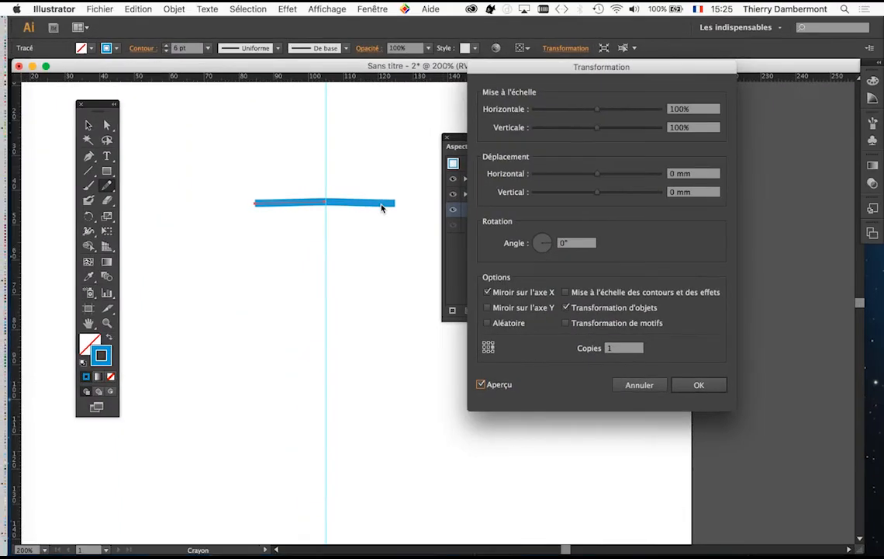
left_click(698, 384)
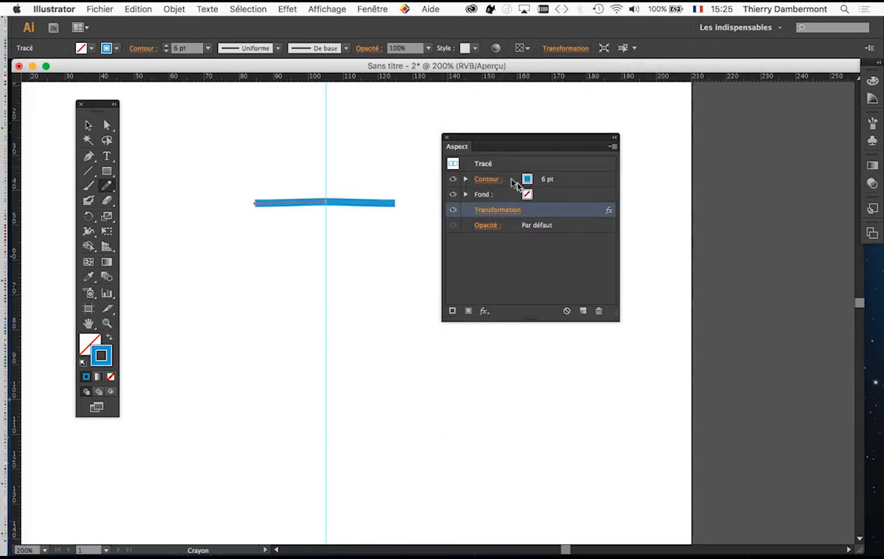
Clear the space around the mirrored line by moving the Aspect window toward the artboard's lower right edge.
left_click_drag(464, 142, 665, 392)
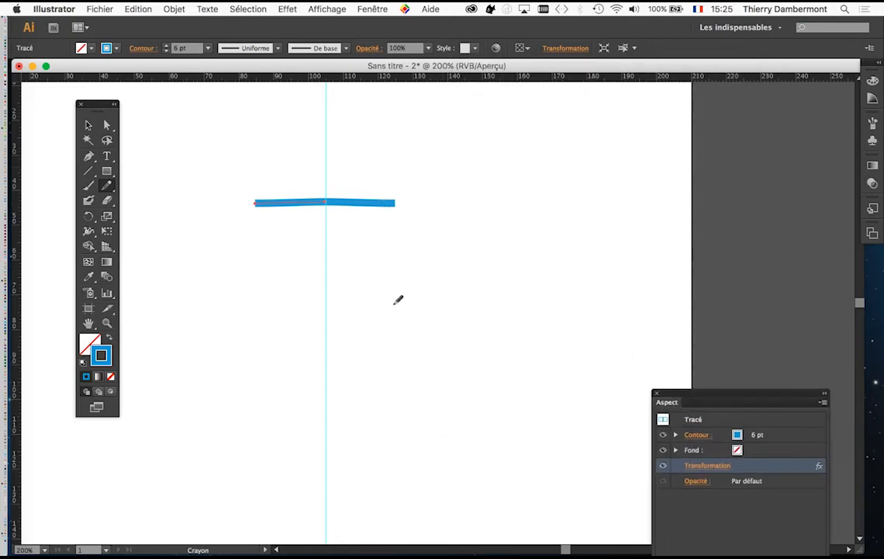
scroll(398, 300, "down", 2)
left_click_drag(332, 282, 361, 228)
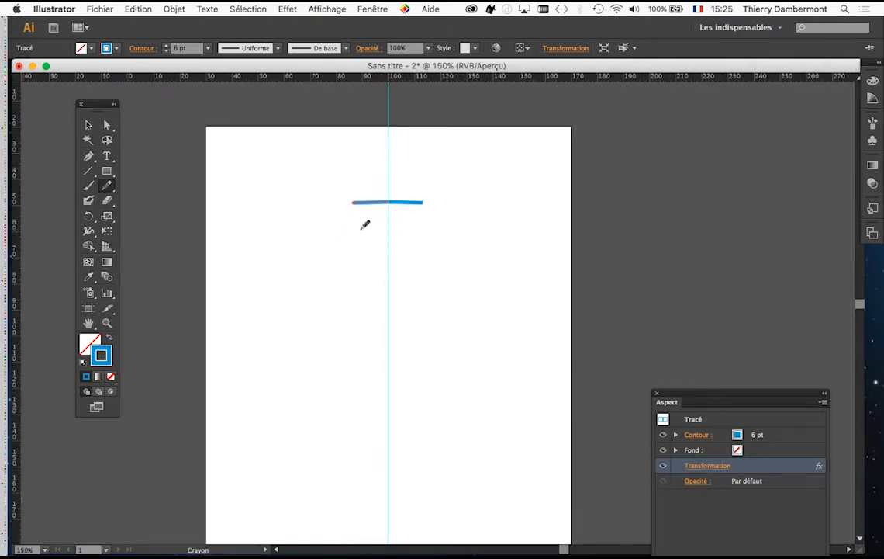
scroll(366, 225, "up", 2)
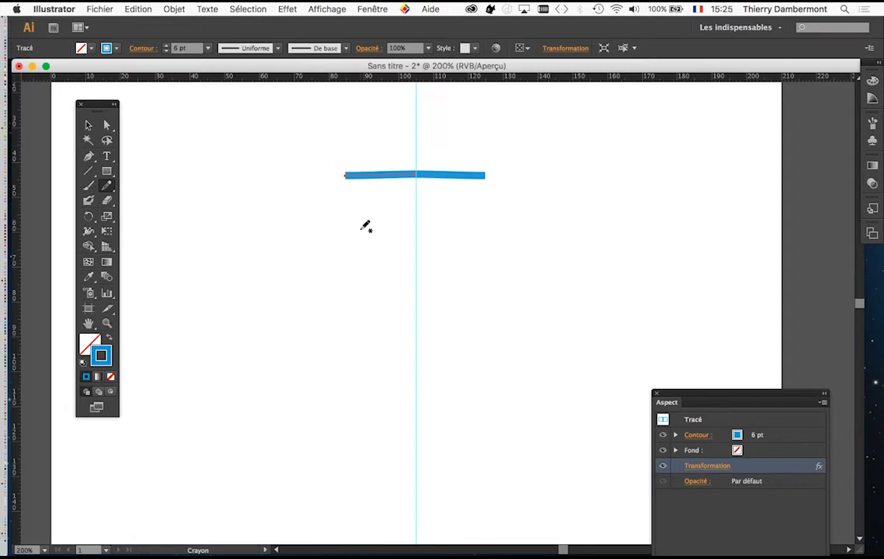
key("super")
key("super")
scroll(360, 201, "down", 1)
key("super")
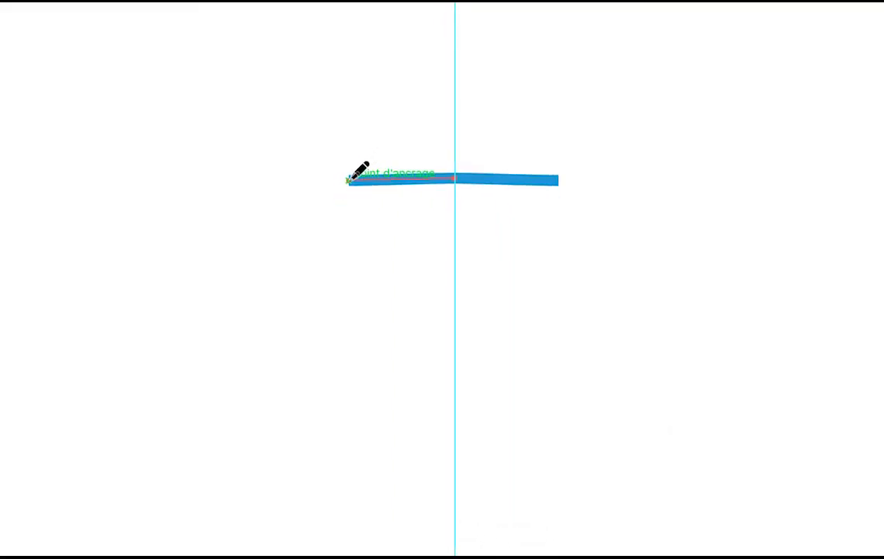
Draw the left half of a horned bull's head with the Pencil, from the line's left end down to the central guide.
mouse_move(349, 181)
left_mouse_down()
mouse_move(310, 179)
mouse_move(266, 102)
mouse_move(247, 140)
mouse_move(250, 175)
mouse_move(267, 205)
mouse_move(303, 228)
mouse_move(311, 260)
mouse_move(304, 315)
mouse_move(337, 392)
mouse_move(356, 518)
mouse_move(402, 532)
left_mouse_up()
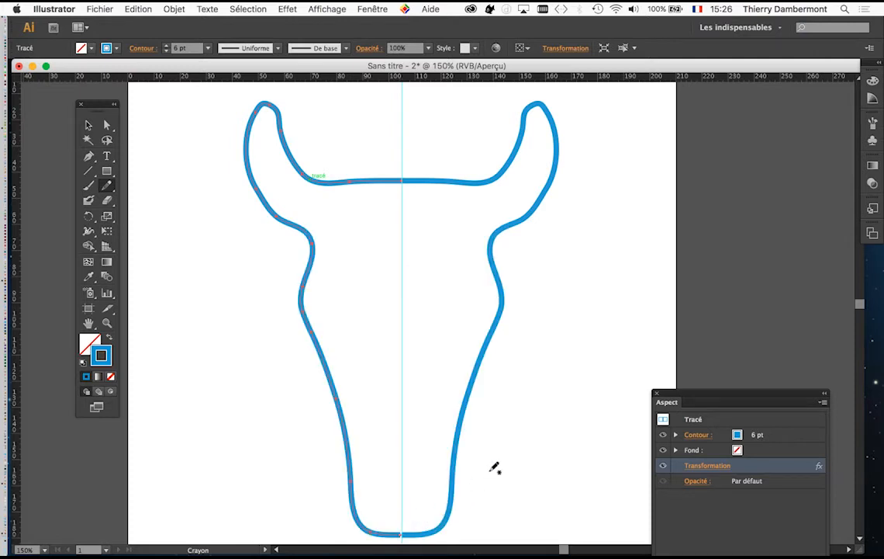
key("super")
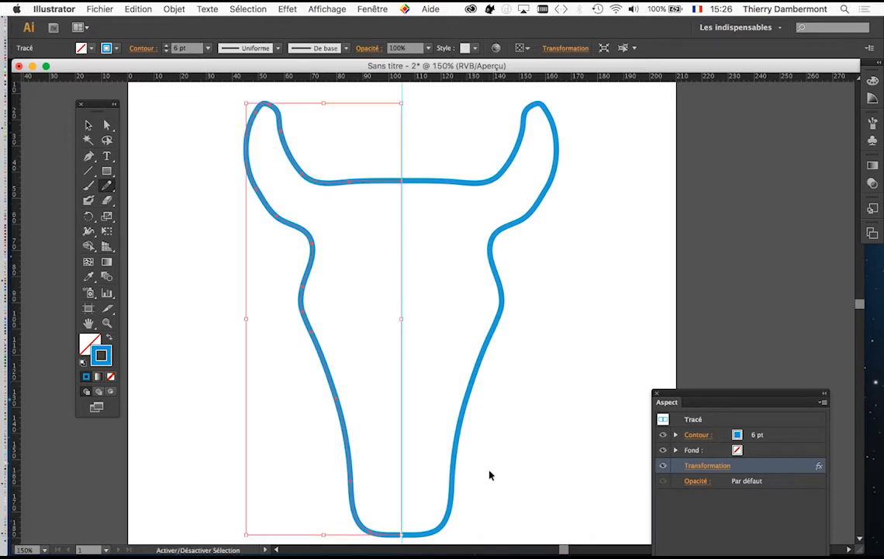
left_click(490, 474, "super")
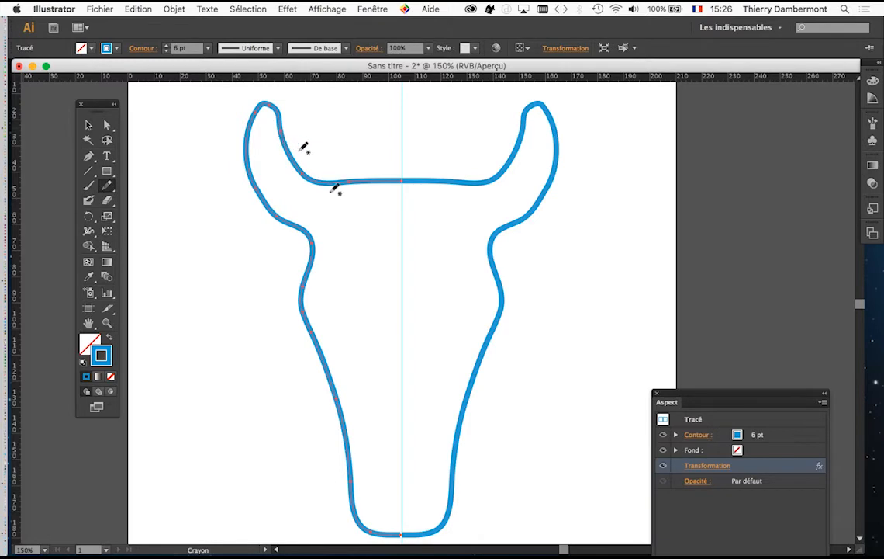
Redraw the left horn with the Pencil, first much taller, then curling inward toward the guide above the artboard's upper edge.
scroll(352, 208, "down", 1)
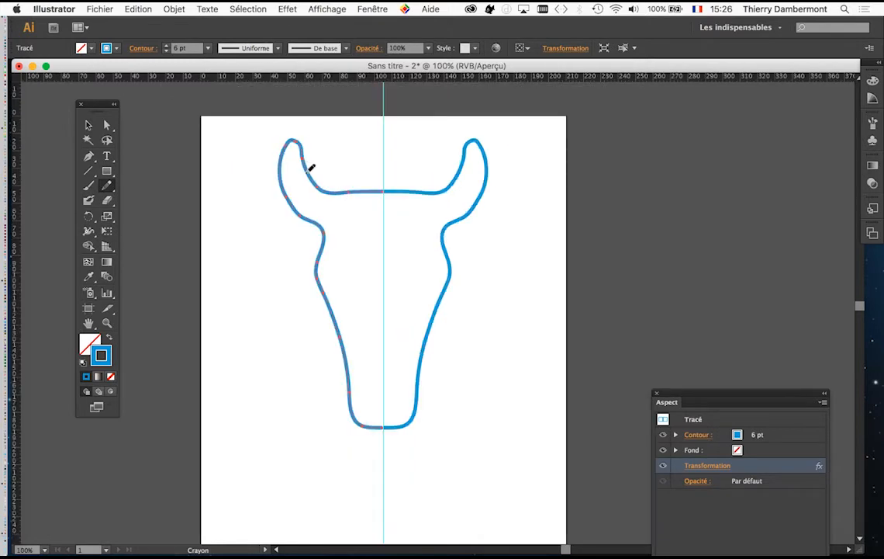
left_click_drag(310, 175, 308, 253)
left_click(312, 250, "super")
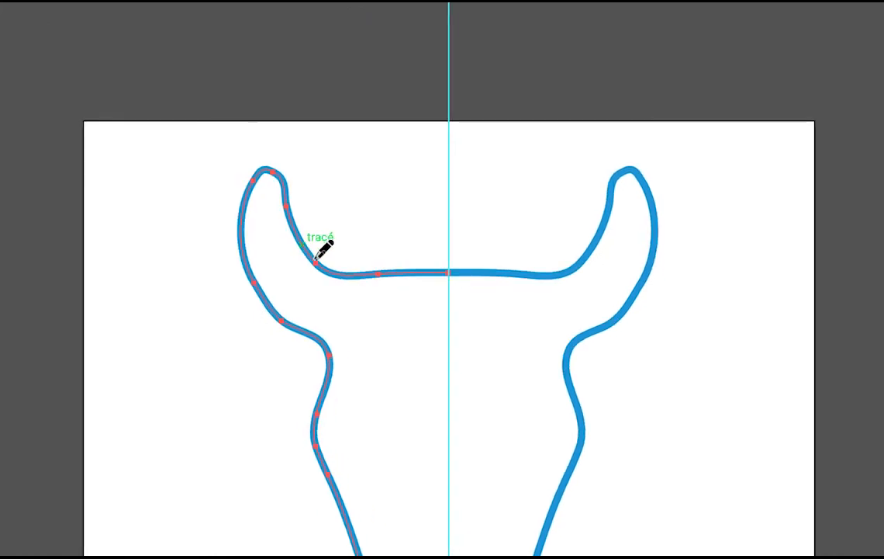
mouse_move(312, 254)
left_mouse_down()
mouse_move(304, 202)
mouse_move(356, 74)
mouse_move(336, 61)
mouse_move(288, 109)
left_mouse_up()
mouse_move(301, 189)
left_mouse_down()
mouse_move(268, 247)
mouse_move(260, 360)
left_mouse_up()
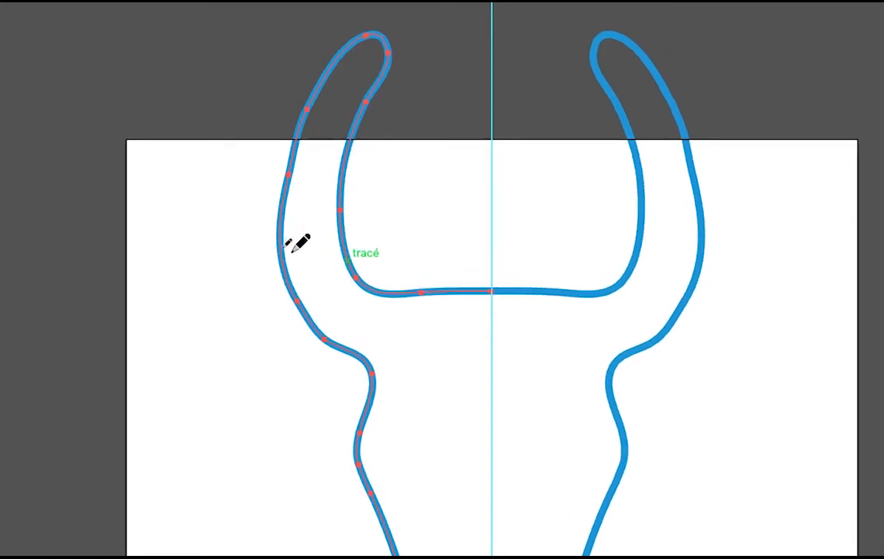
mouse_move(309, 151)
left_mouse_down()
mouse_move(454, 137)
mouse_move(461, 172)
mouse_move(405, 171)
left_mouse_up()
left_click_drag(326, 211, 307, 234)
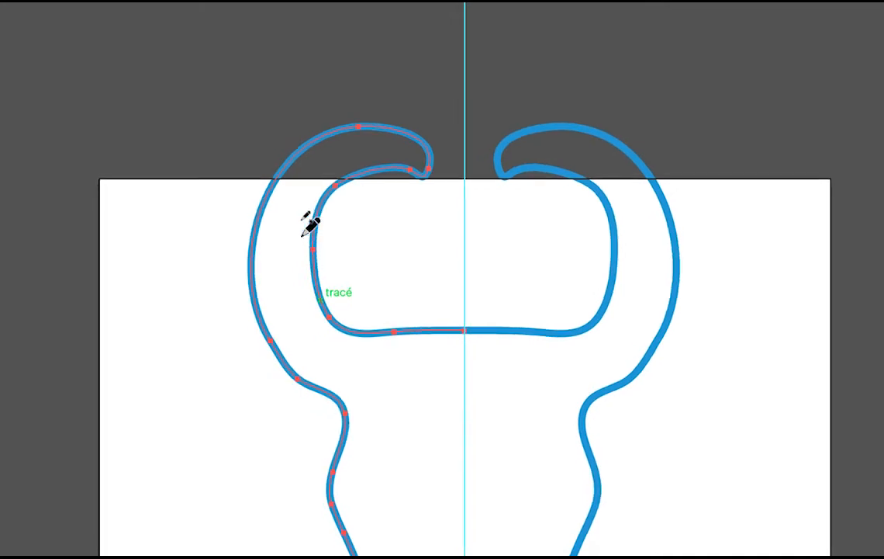
key("v")
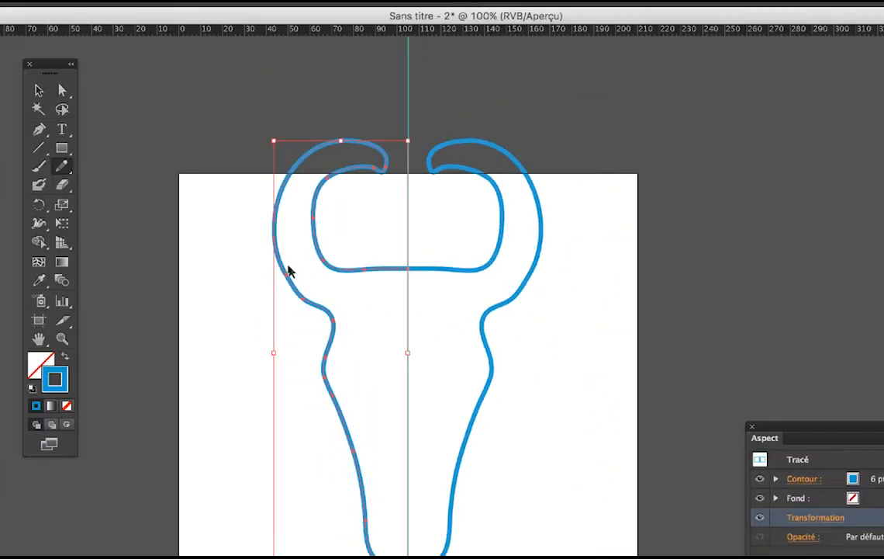
Redraw the left side of the head below the horn as a nearly straight contour tapering toward the muzzle.
key("space")
left_click_drag(501, 415, 513, 214)
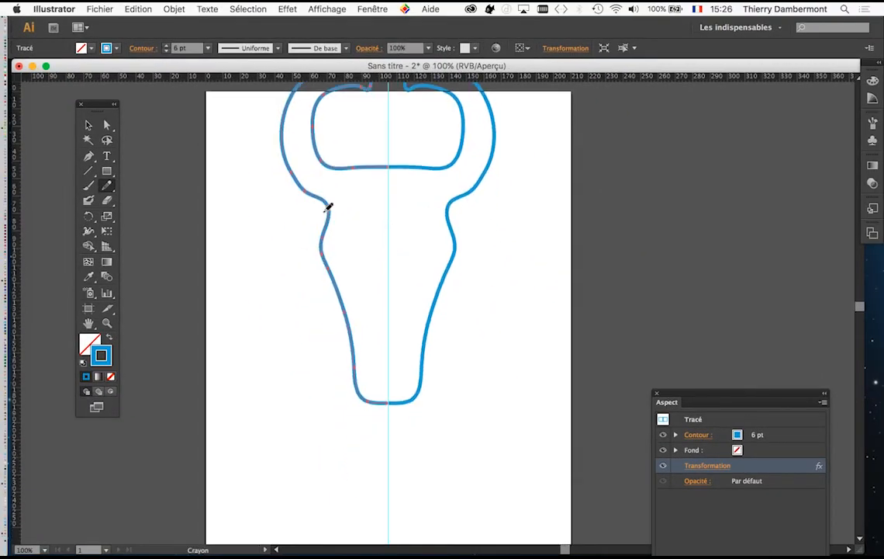
left_click_drag(335, 243, 346, 301)
key("super")
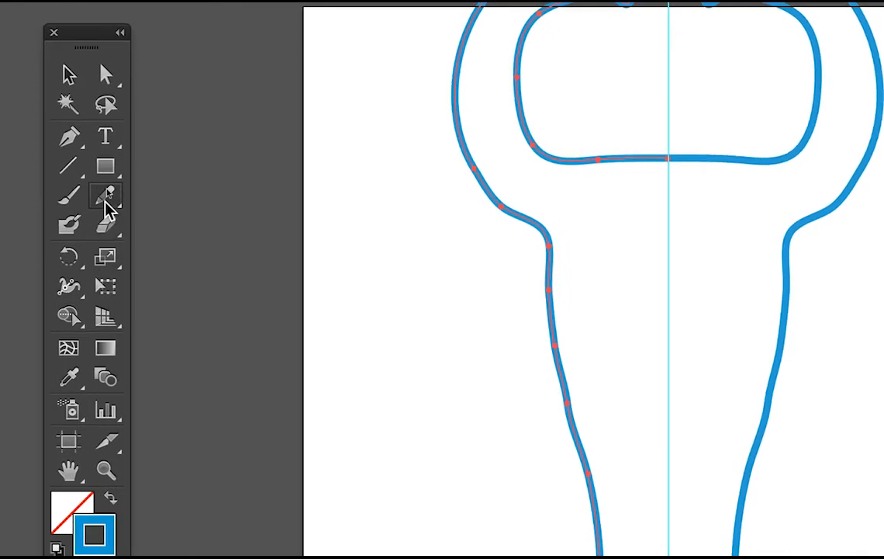
Set the Pencil tool option Dans les limites de to 20 pixels and apply it.
key("super")
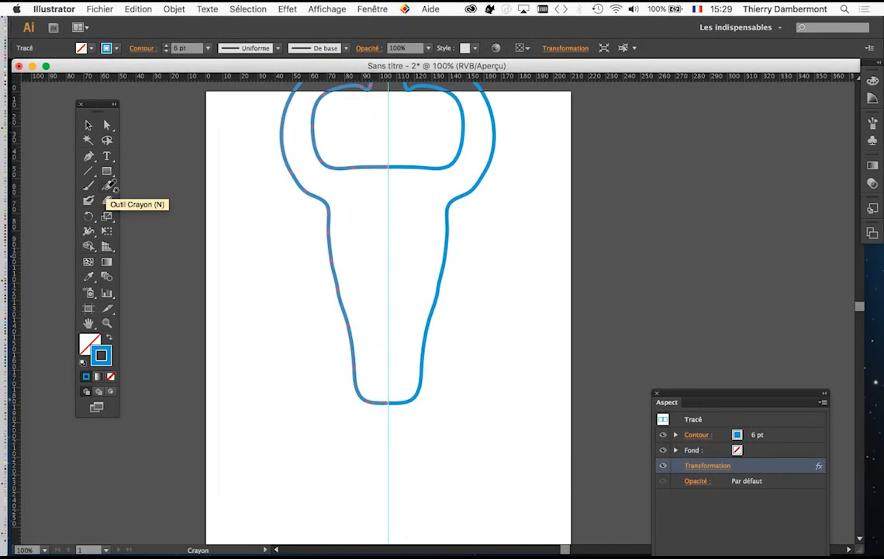
double_click(107, 190)
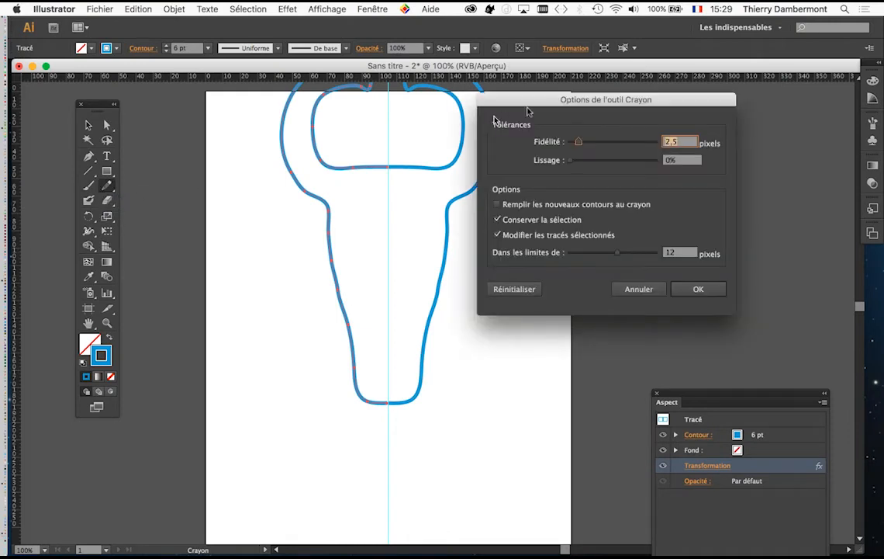
left_click_drag(531, 109, 275, 172)
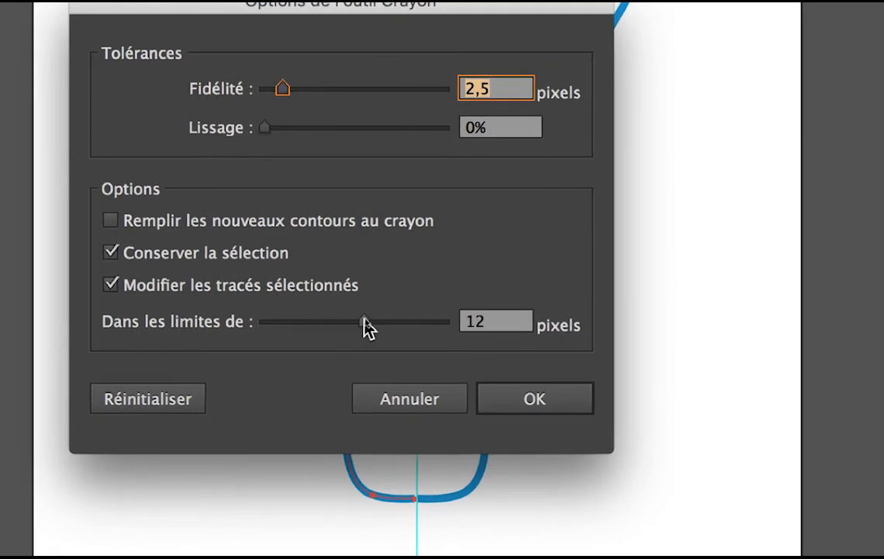
left_click_drag(372, 321, 398, 330)
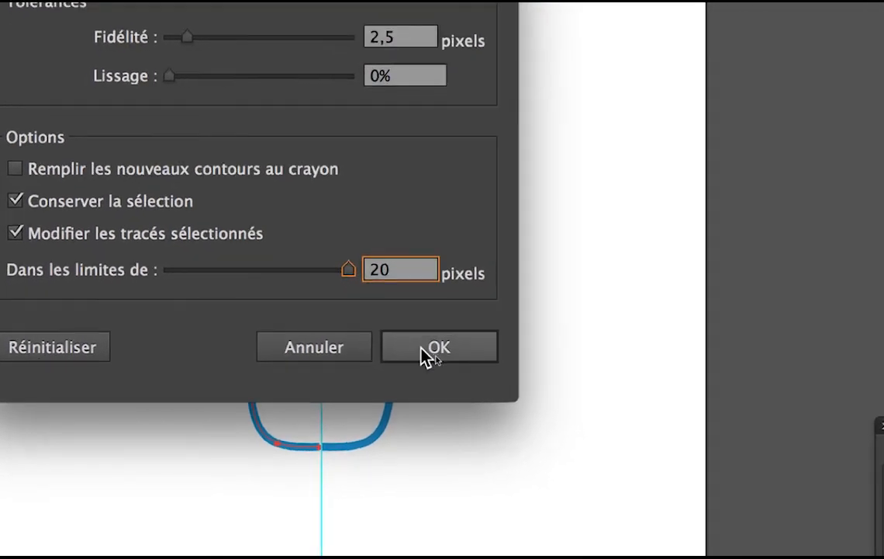
left_click(485, 402)
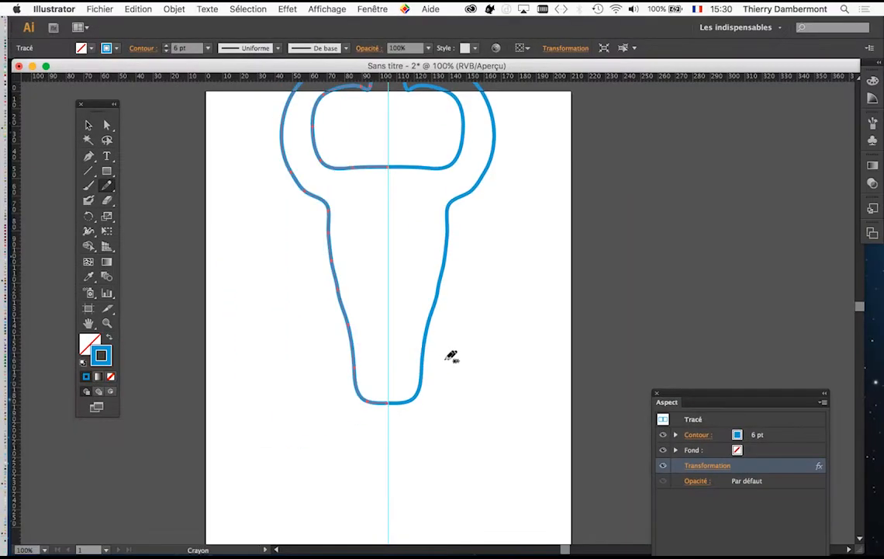
Redraw the left side of the head so it curves inward from below the horn and runs down to the muzzle.
left_click_drag(336, 257, 353, 340)
mouse_move(329, 206)
left_mouse_down()
mouse_move(345, 256)
mouse_move(361, 354)
left_mouse_up()
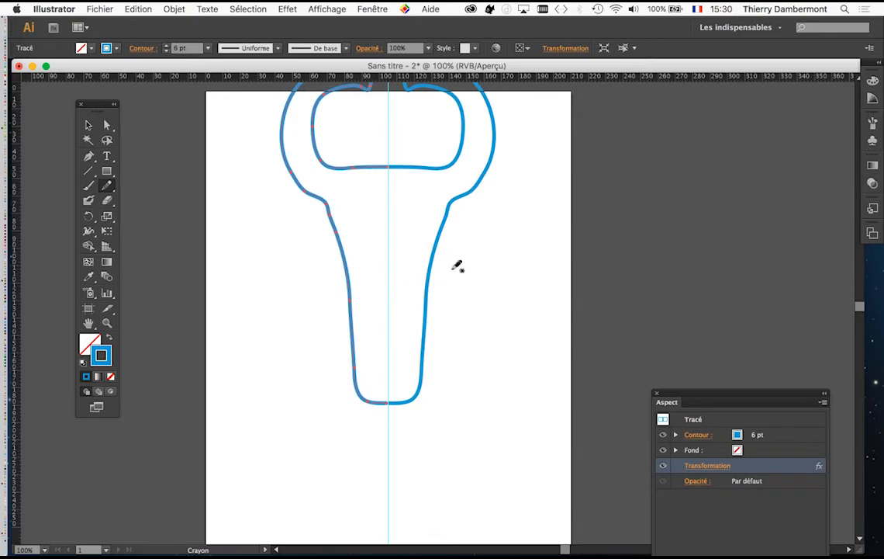
key("super")
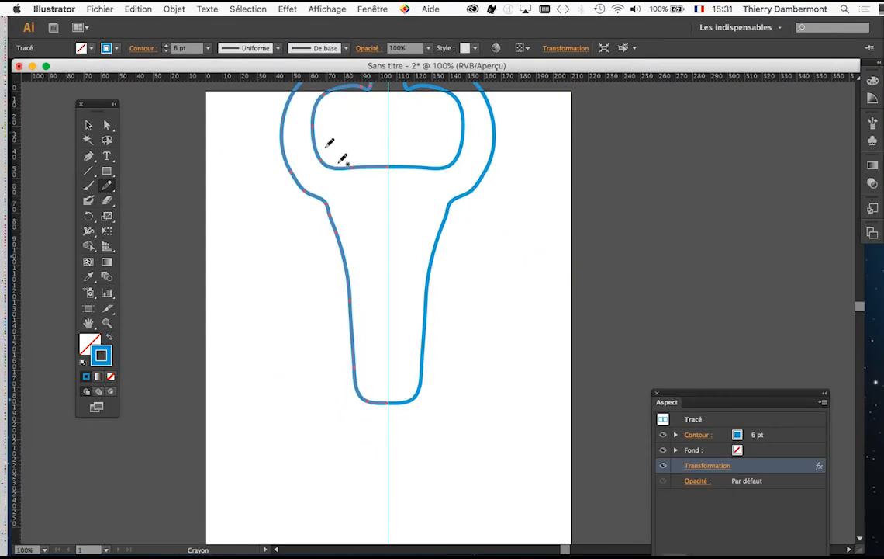
Reshape the left half into a shorter head with a horn pointing outward and a lower contour closing at the guide.
mouse_move(341, 245)
left_mouse_down()
mouse_move(329, 212)
mouse_move(339, 187)
mouse_move(292, 210)
mouse_move(322, 261)
left_mouse_up()
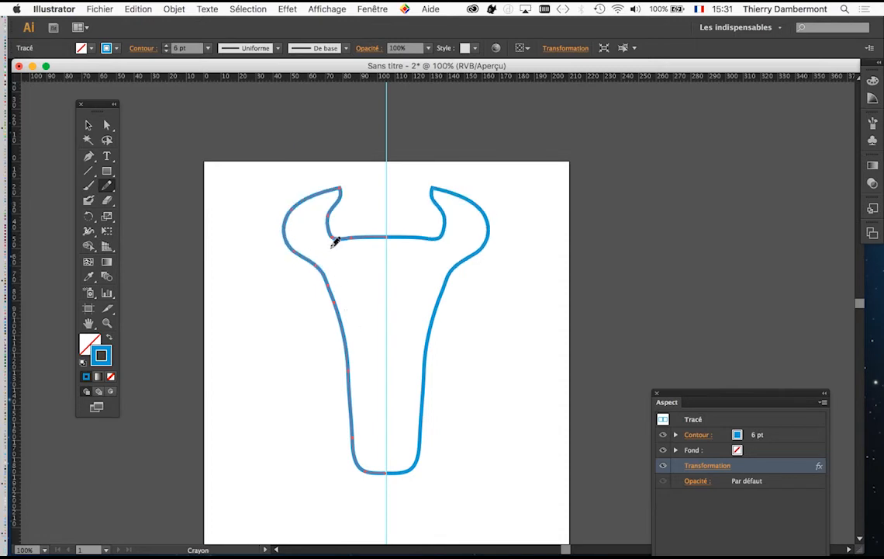
mouse_move(337, 227)
left_mouse_down()
mouse_move(246, 170)
mouse_move(322, 269)
mouse_move(350, 369)
mouse_move(387, 382)
left_mouse_up()
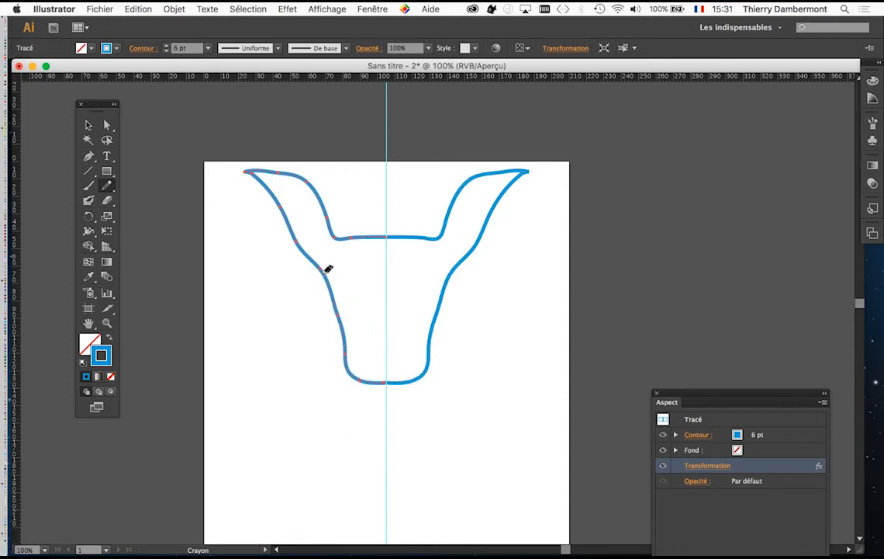
mouse_move(322, 270)
left_mouse_down()
mouse_move(372, 342)
mouse_move(388, 343)
left_mouse_up()
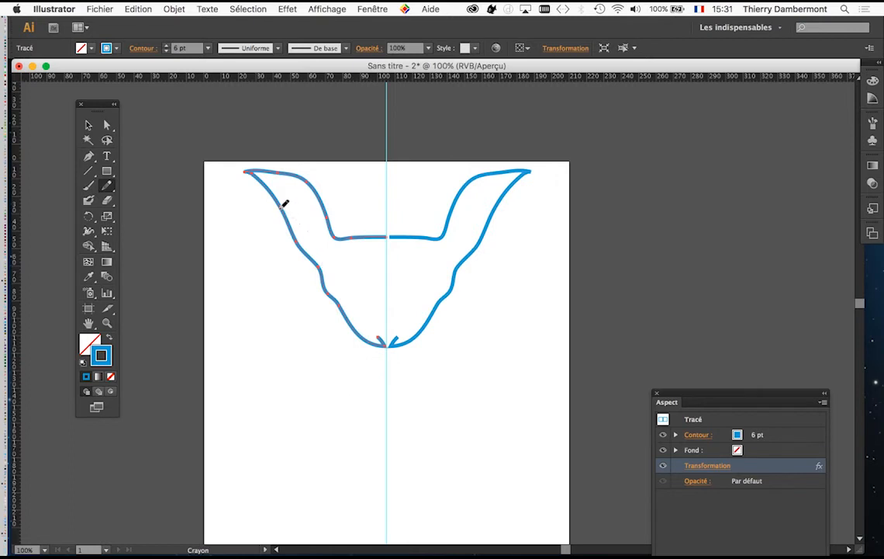
mouse_move(281, 205)
left_mouse_down()
mouse_move(324, 215)
mouse_move(339, 231)
left_mouse_up()
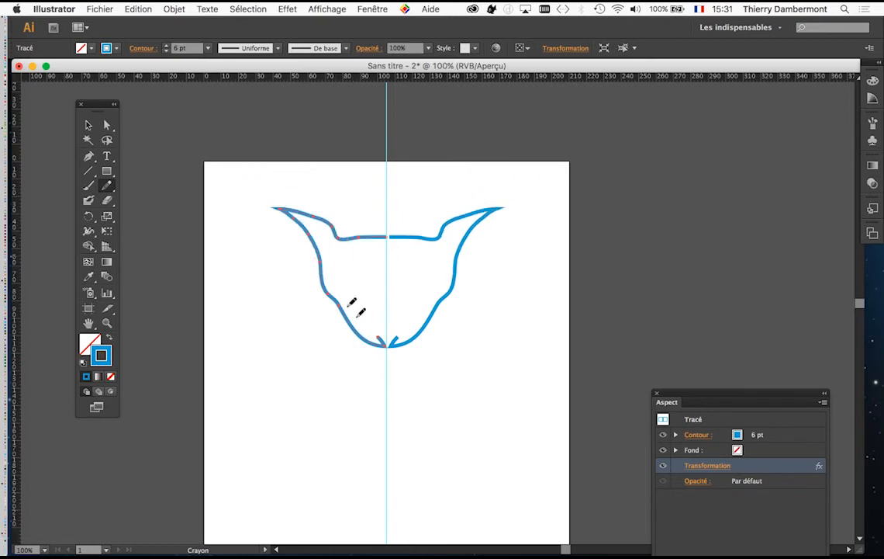
Rework the left half's horn and muzzle, finishing with a short pointed horn and a rounded chin meeting the guide.
mouse_move(286, 240)
left_mouse_down()
mouse_move(307, 246)
mouse_move(327, 293)
left_mouse_up()
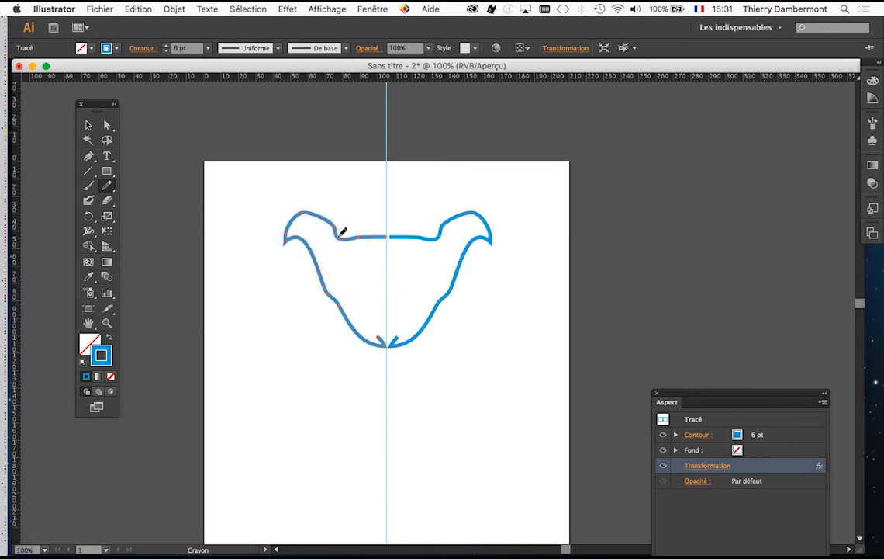
mouse_move(305, 245)
left_mouse_down()
mouse_move(327, 279)
mouse_move(379, 287)
mouse_move(329, 243)
mouse_move(328, 214)
mouse_move(341, 200)
mouse_move(335, 185)
mouse_move(310, 190)
mouse_move(295, 220)
left_mouse_up()
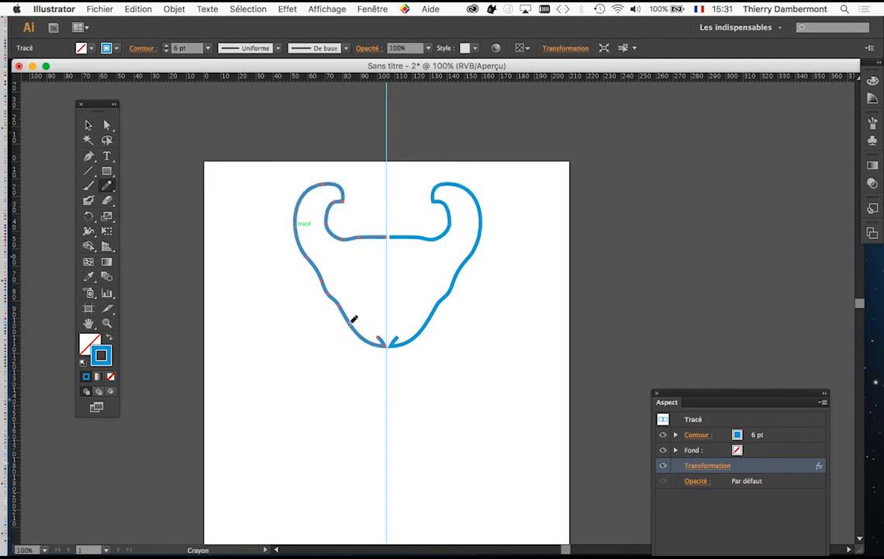
left_click_drag(365, 353, 396, 365)
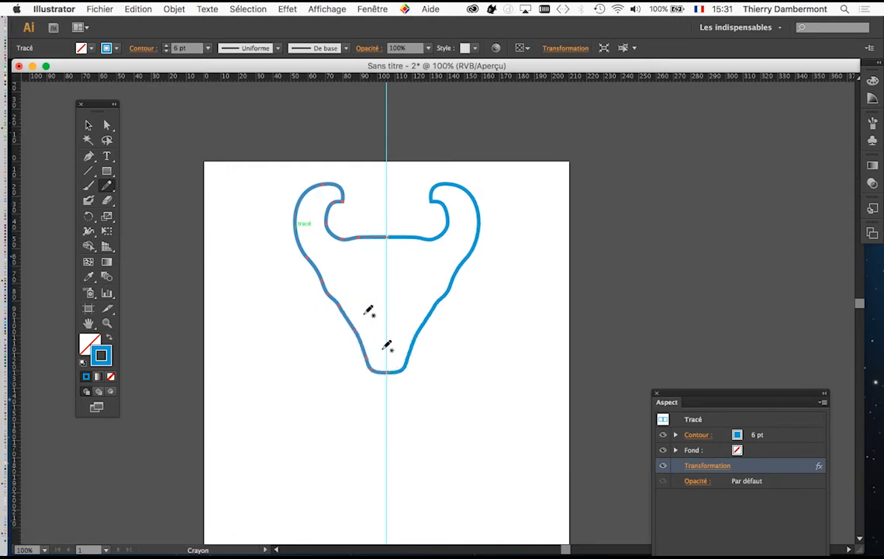
left_click_drag(387, 326, 391, 330)
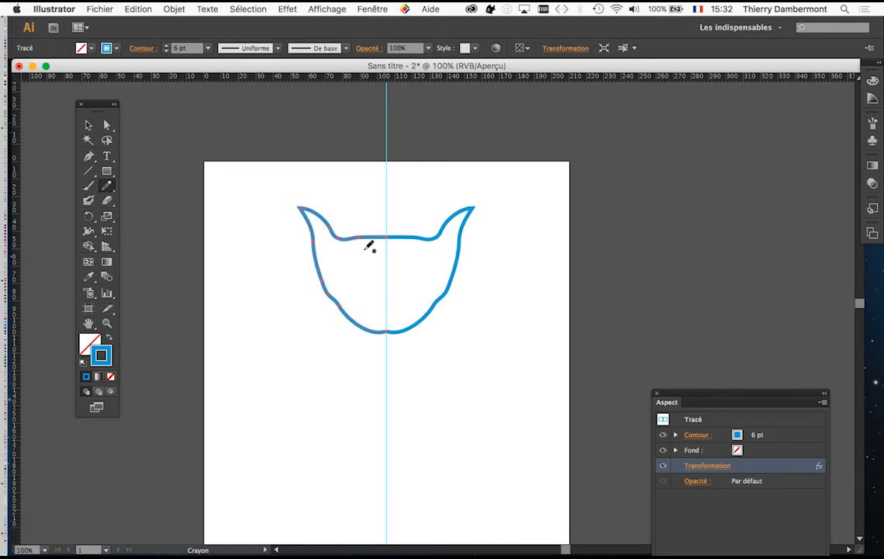
Select the half-head path and duplicate it straight down along the central guide, below the original.
scroll(377, 245, "down", 2)
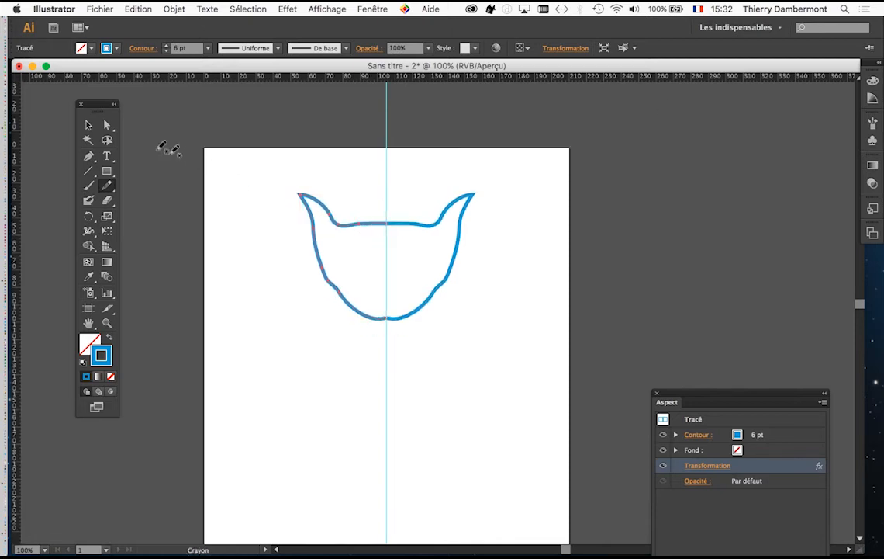
left_click(89, 126)
left_click(331, 185)
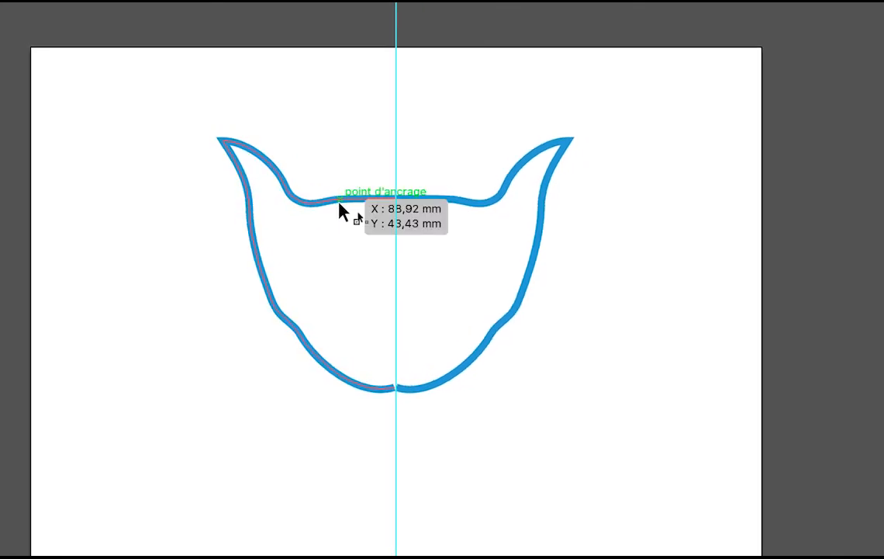
left_click(339, 208)
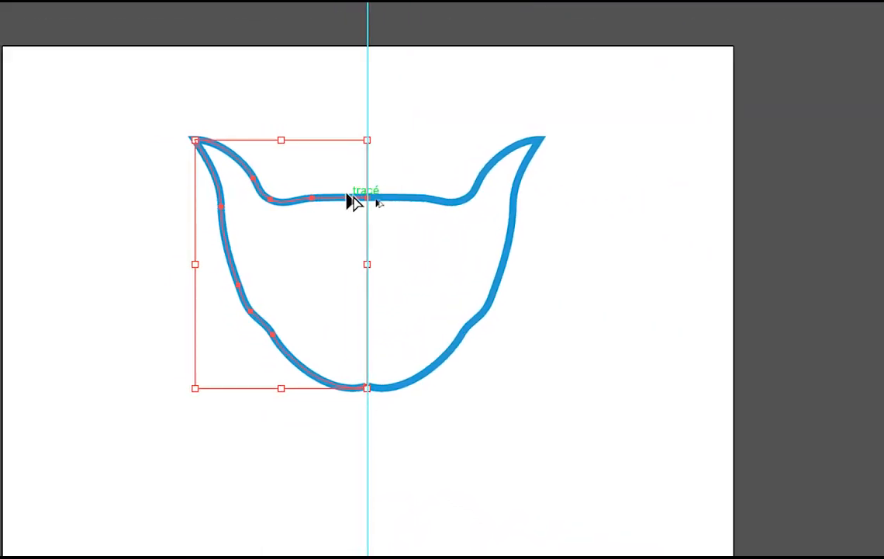
left_click_drag(335, 206, 335, 357)
left_click_drag(346, 275, 346, 310)
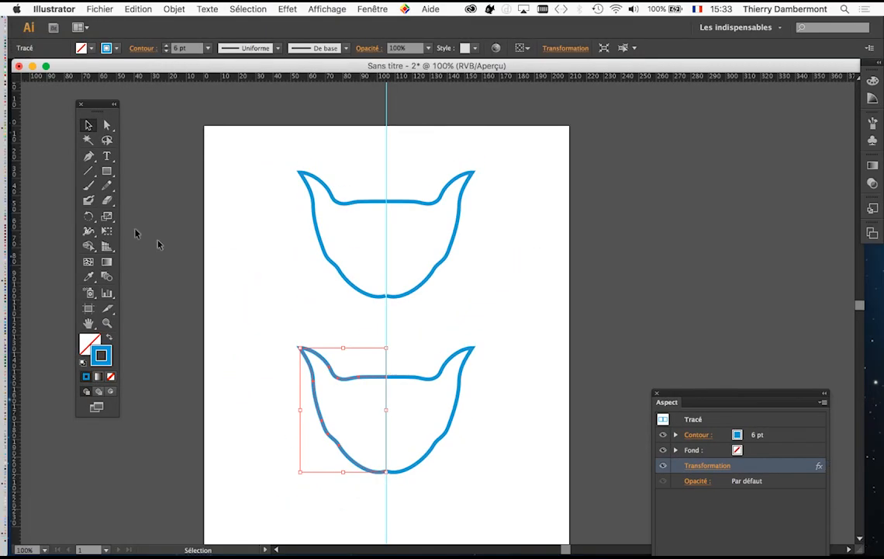
Extend the artboard downward to a height of 608,88 mm with the Plan de travail tool.
key("super")
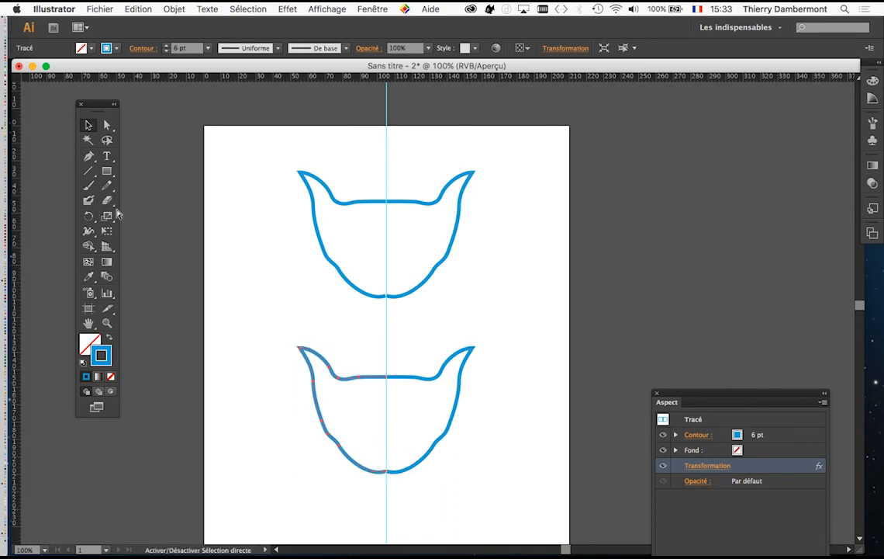
scroll(478, 268, "down", 2)
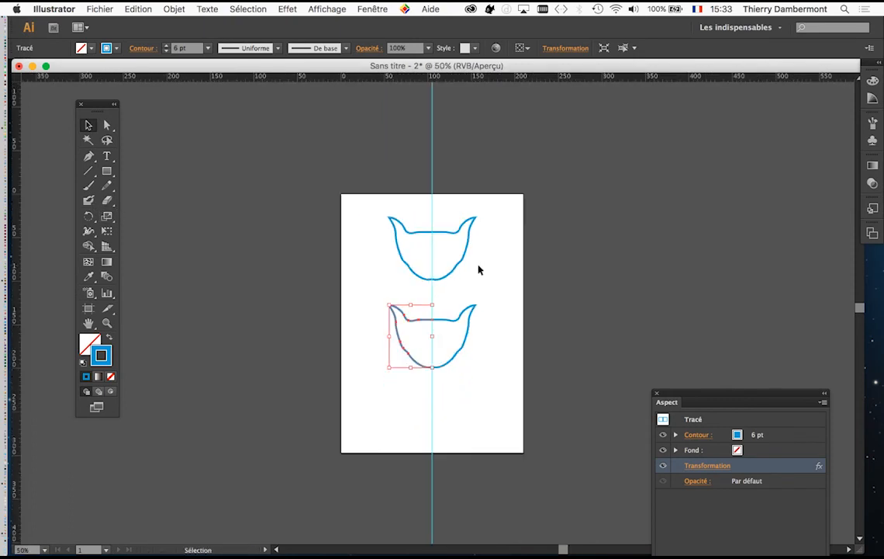
scroll(501, 258, "down", 1)
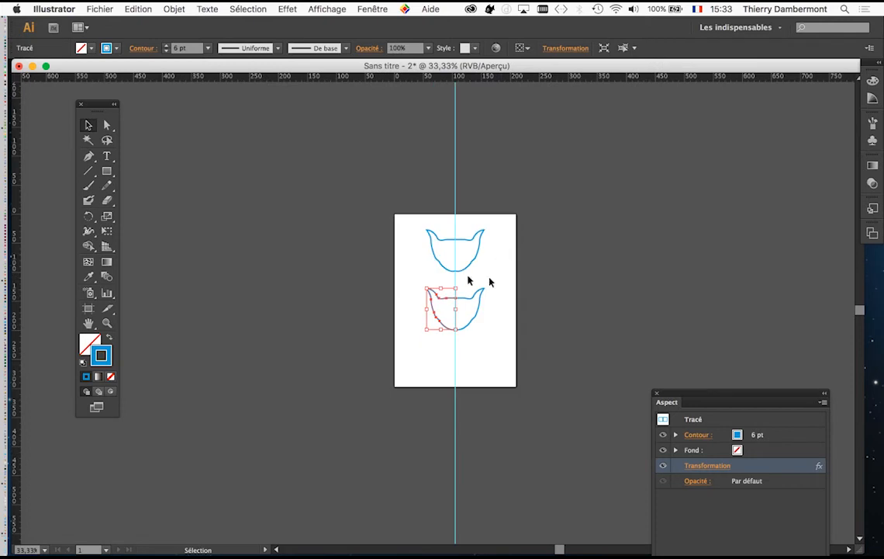
left_click_drag(434, 264, 362, 164)
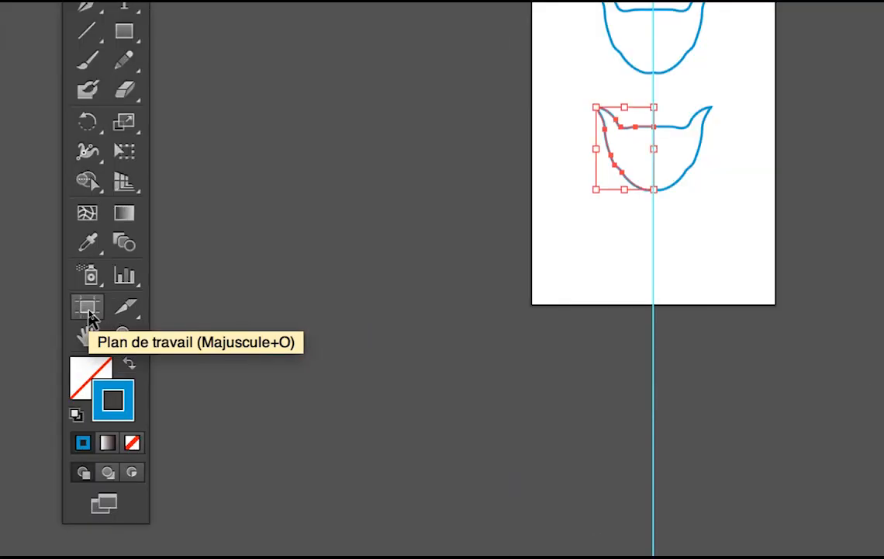
left_click(88, 314)
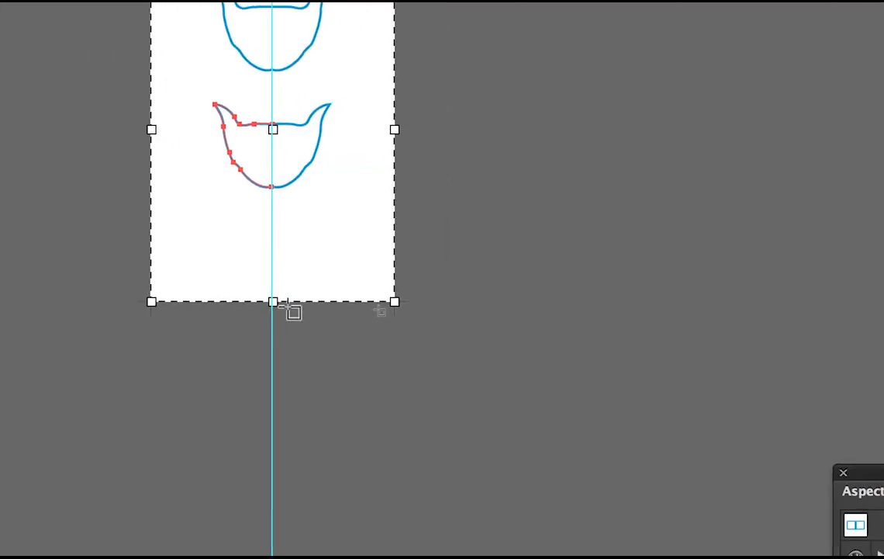
left_click_drag(282, 306, 276, 452)
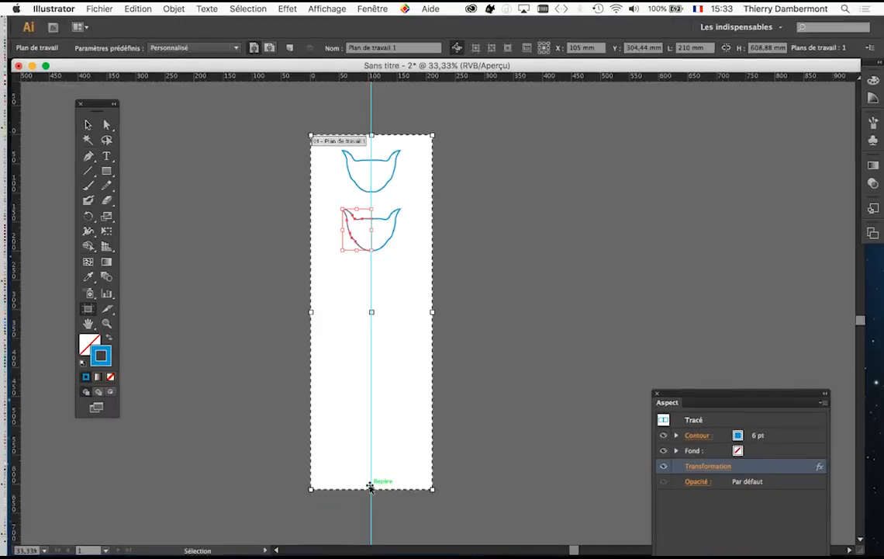
Redraw the second head's left half with the Pencil tool, giving it a narrow upright pointed ear and a straighter, closer side.
scroll(357, 202, "up", 2)
scroll(357, 203, "up", 1)
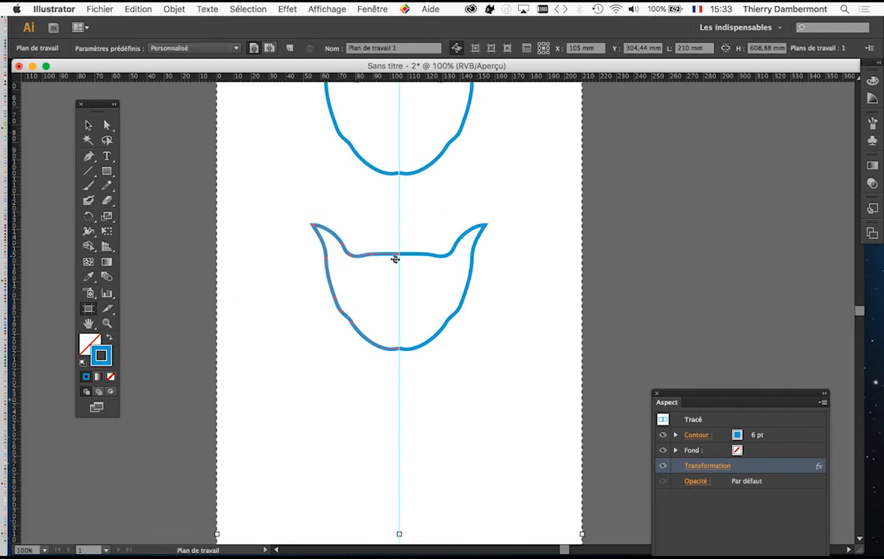
left_click(108, 186)
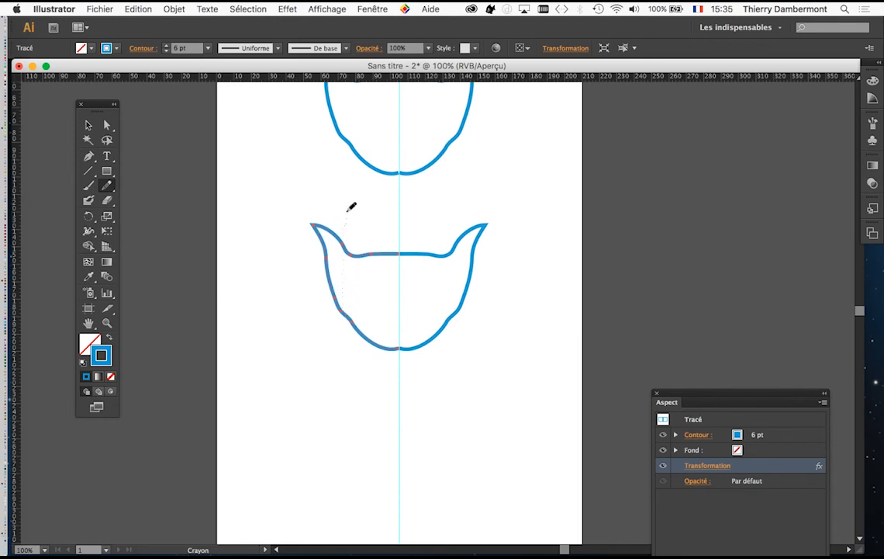
left_click_drag(396, 250, 396, 252)
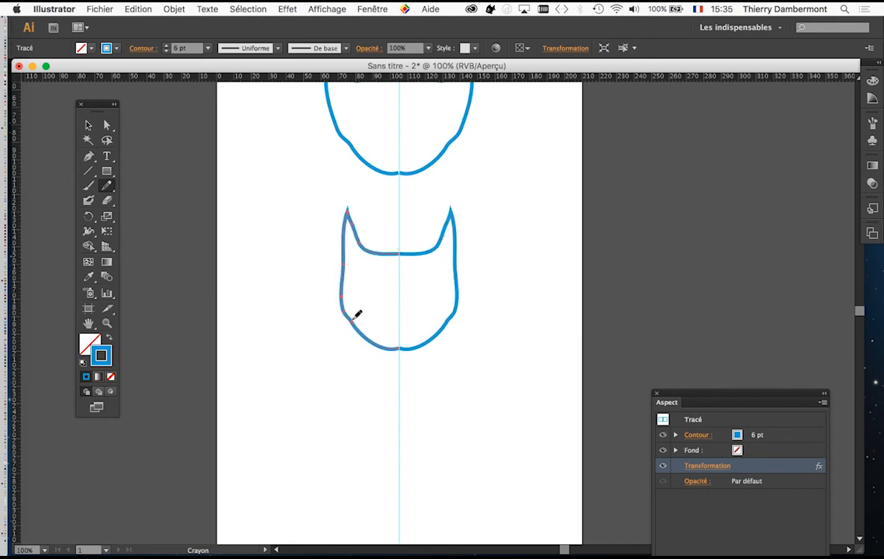
left_click(88, 125)
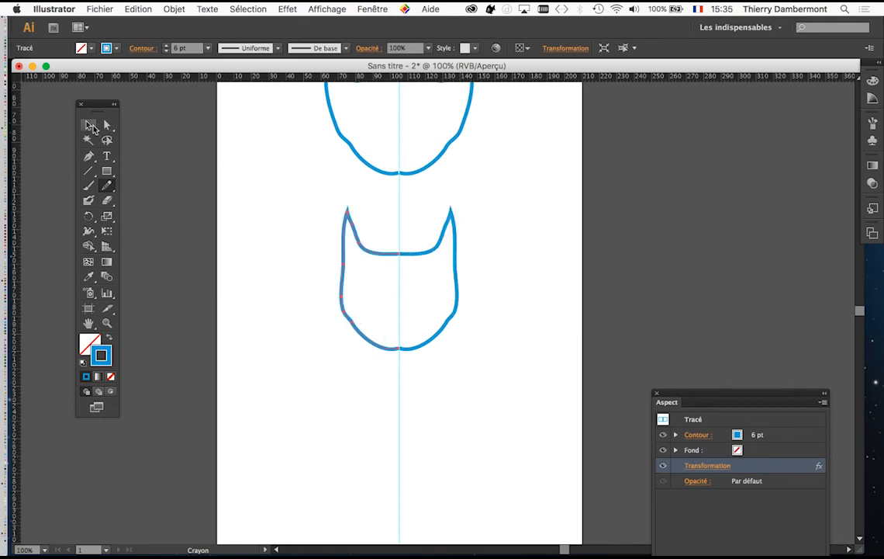
left_click(509, 300)
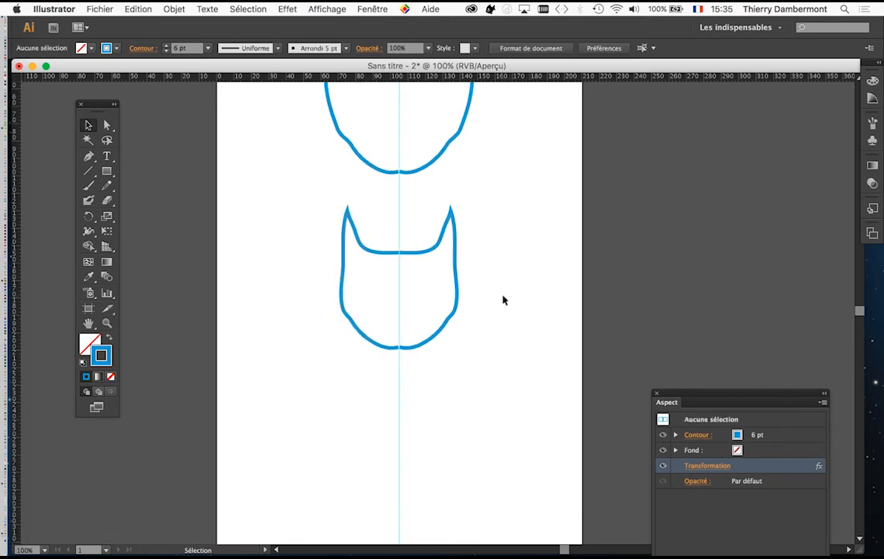
Duplicate the second half-head straight down the guide and redraw the copy's lower contour as a long, tapering muzzle with a flat tip.
scroll(501, 300, "down", 2)
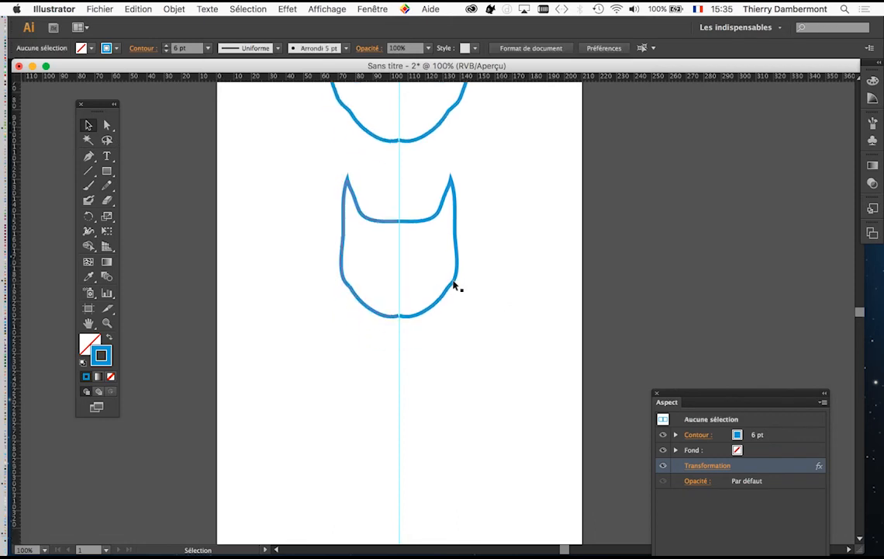
left_click(448, 286)
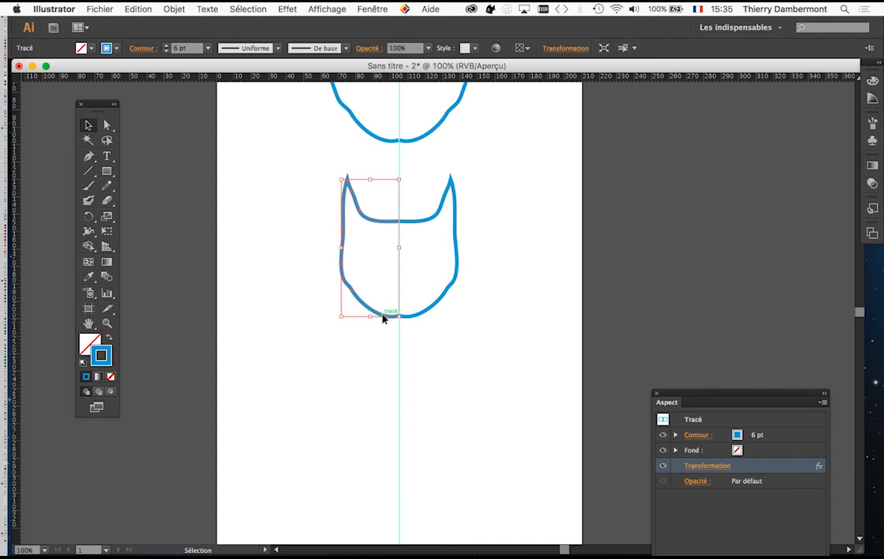
left_click_drag(383, 317, 403, 475)
left_click_drag(497, 314, 497, 254)
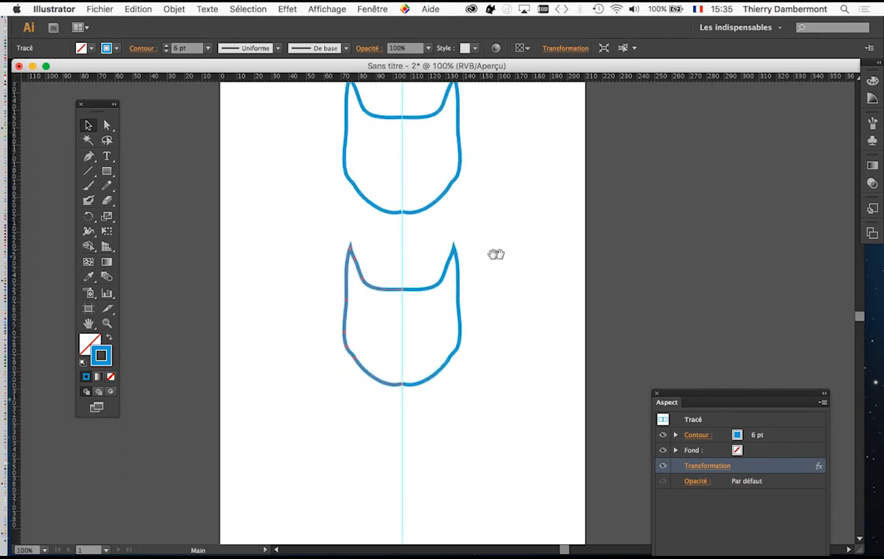
left_click(107, 185)
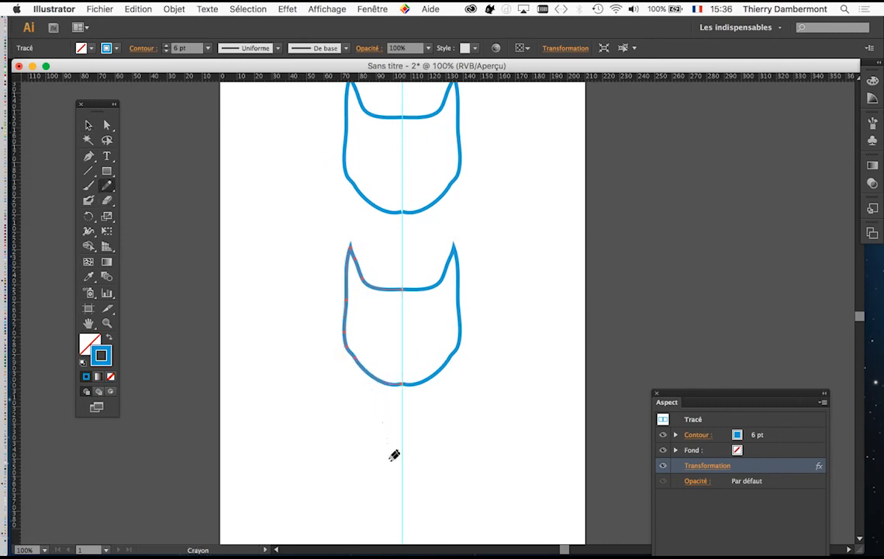
left_click_drag(402, 460, 464, 334)
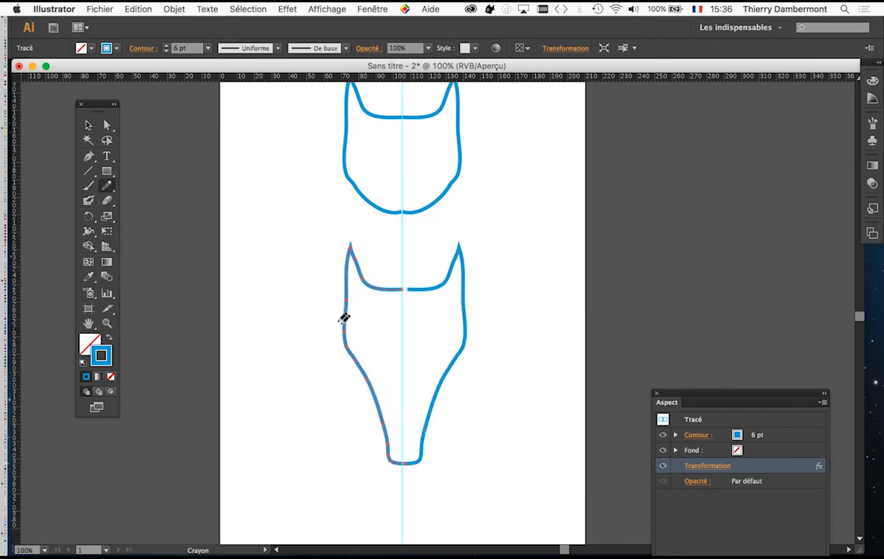
Duplicate the long-muzzled half-head below itself and redraw the copy's pointed ear as a large rounded lobe spreading outward.
left_click(376, 326, "alt+super")
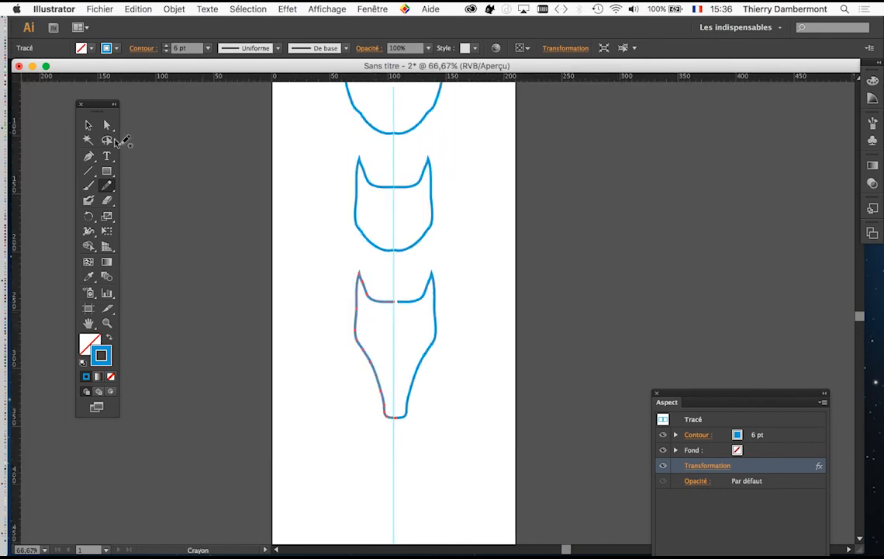
left_click(88, 124)
scroll(435, 262, "down", 5)
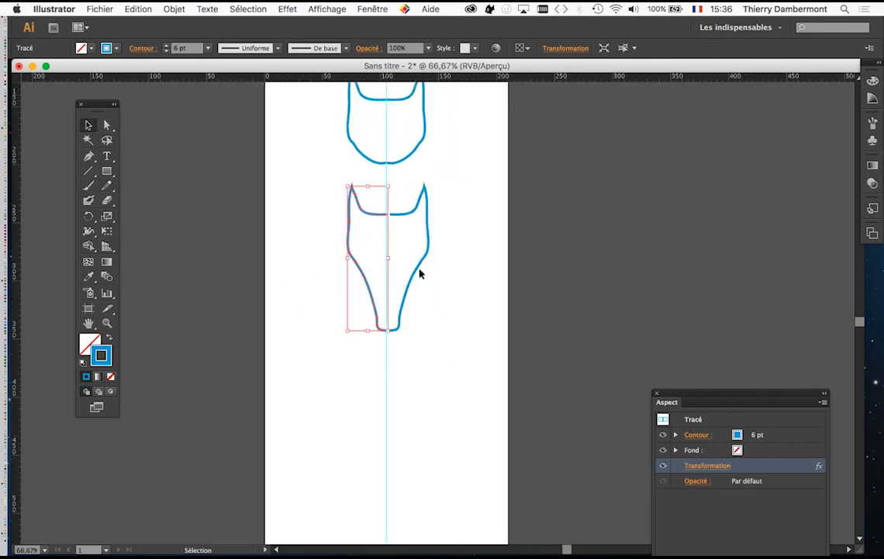
left_click_drag(367, 284, 370, 465)
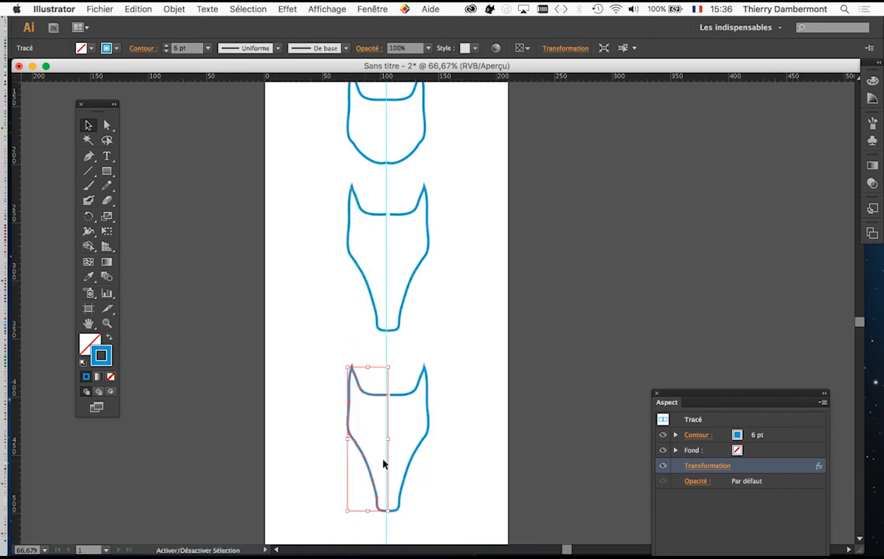
left_click(107, 185)
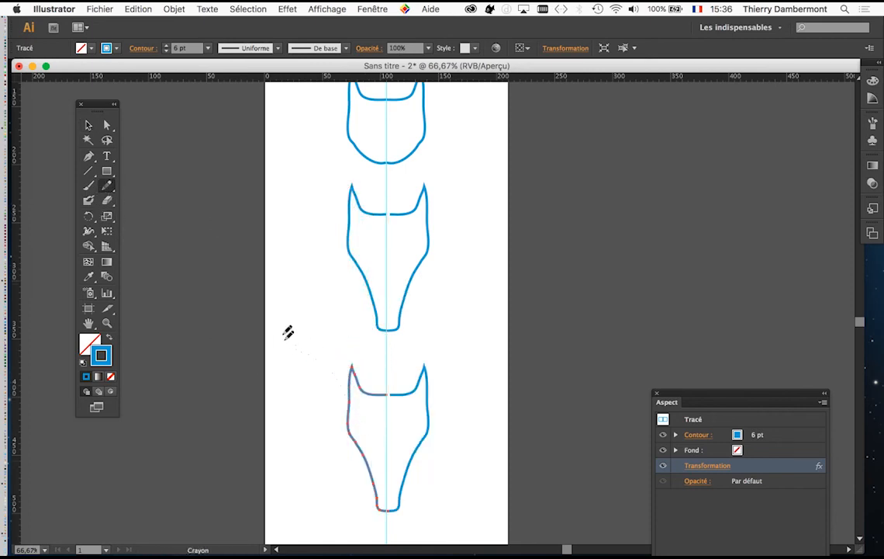
left_click_drag(365, 388, 366, 390)
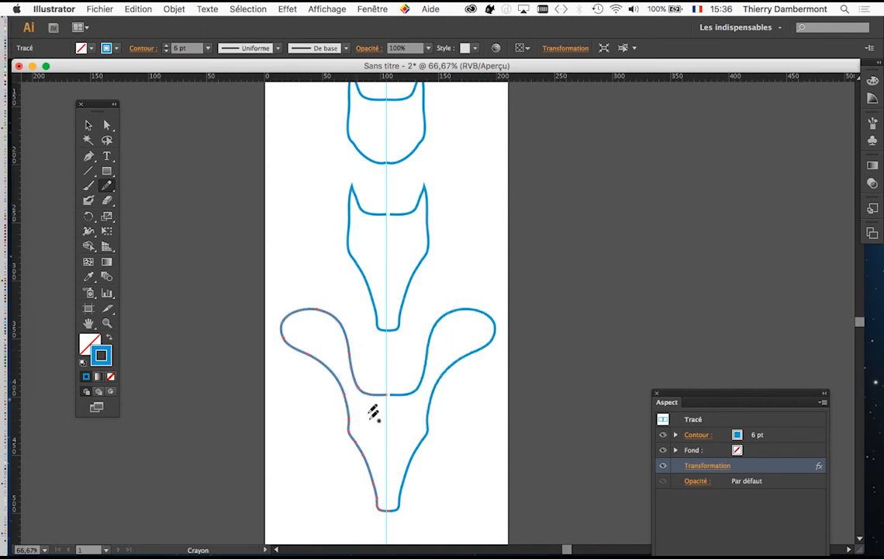
Extend the artboard downward to a height of 824,79 mm with the Plan de travail tool.
scroll(385, 407, "down", 1)
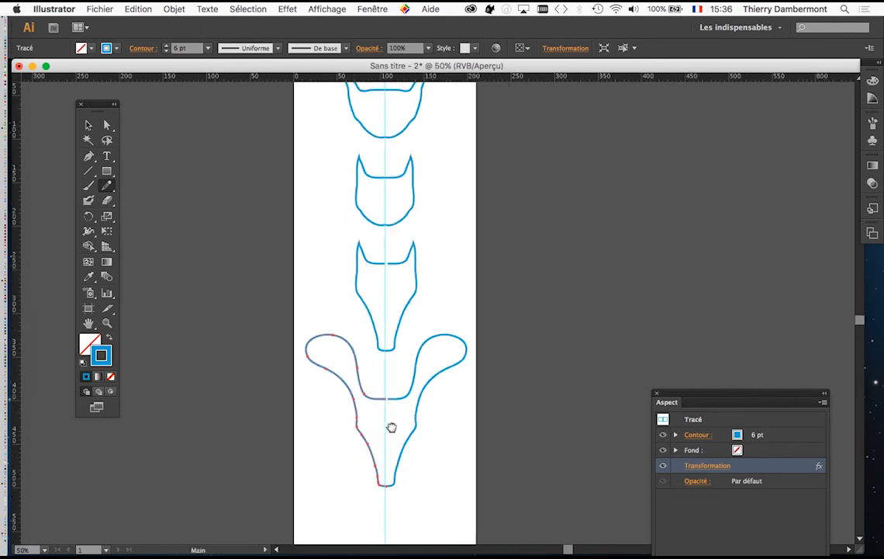
left_click_drag(392, 427, 402, 254)
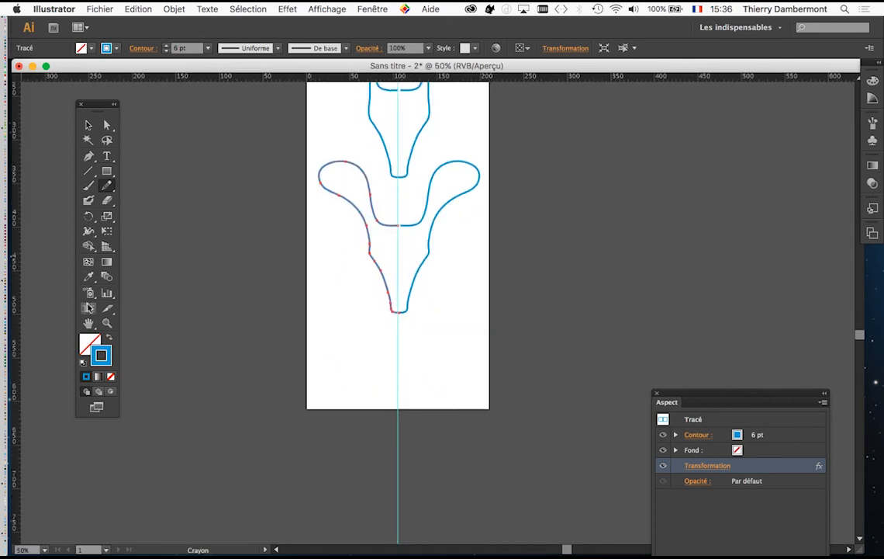
left_click(87, 308)
left_click_drag(398, 410, 398, 541)
scroll(496, 388, "down", 5)
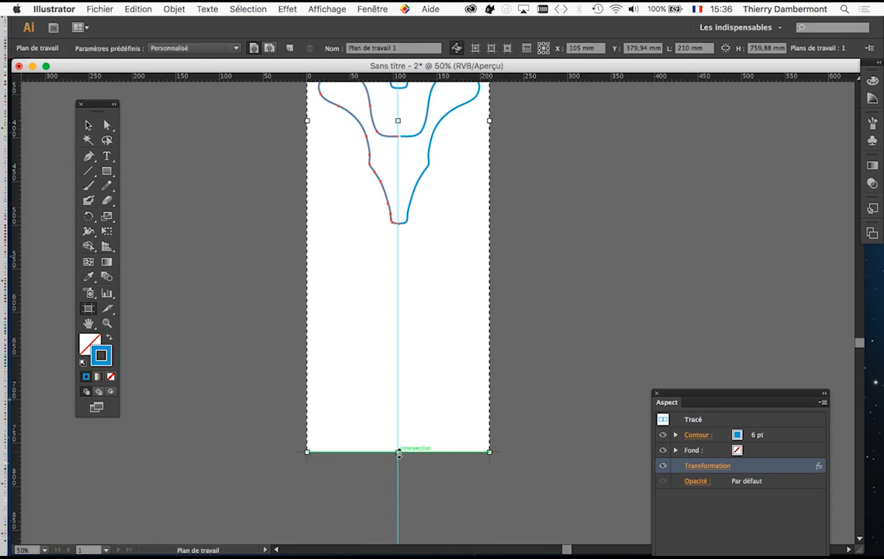
left_click_drag(398, 451, 399, 508)
scroll(425, 412, "up", 8)
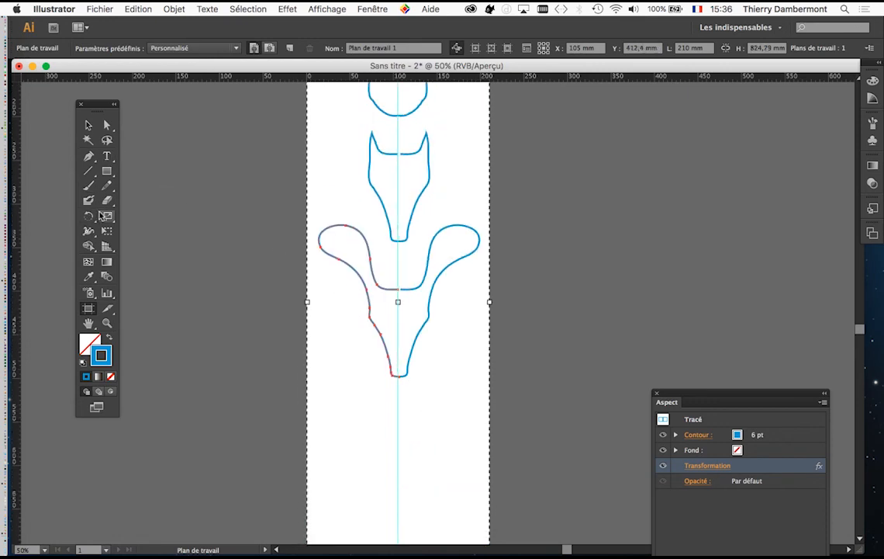
Select the half-head with the rounded ear and duplicate it straight down along the central guide.
left_click(88, 124)
left_click(575, 294)
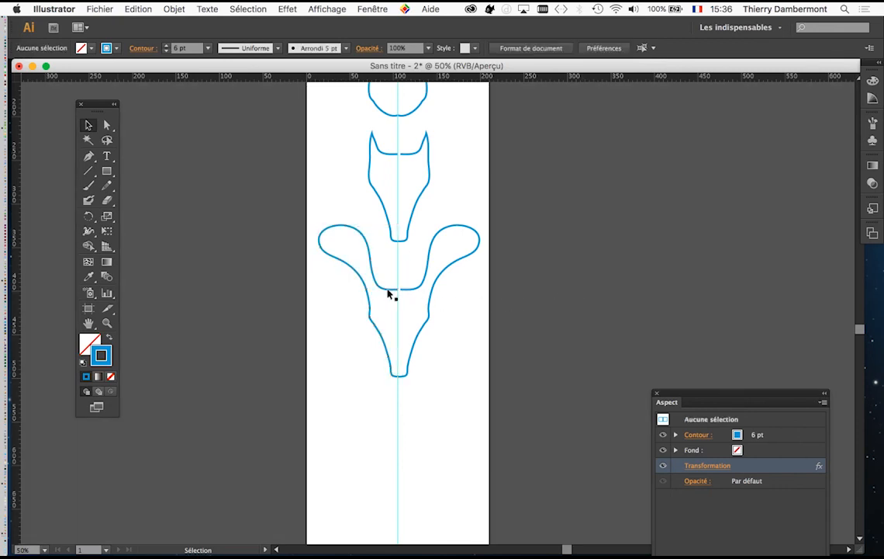
left_click(388, 293)
left_click_drag(388, 300, 391, 468)
scroll(491, 336, "down", 5)
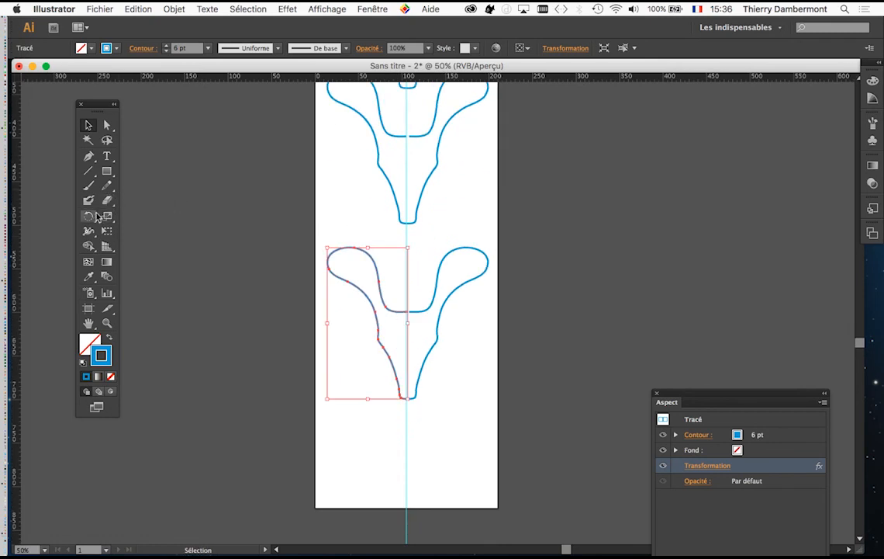
left_click(89, 186)
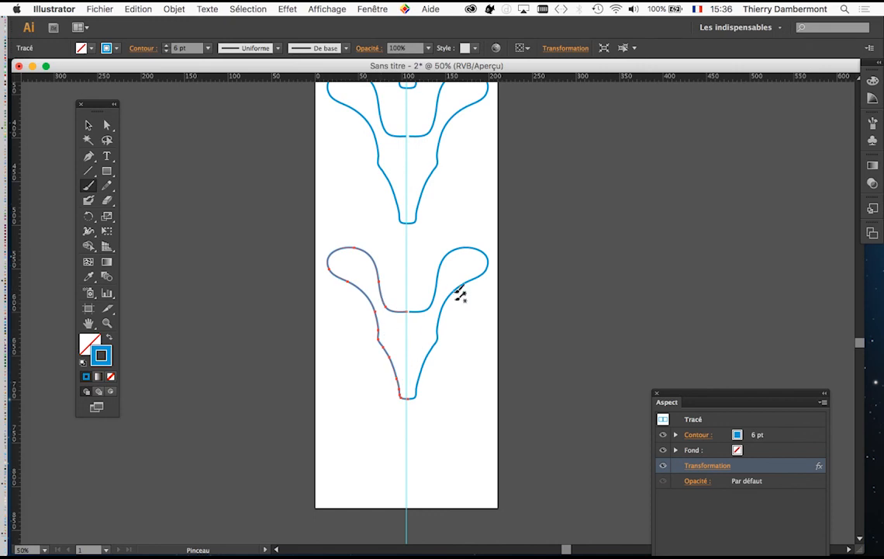
key("super+minus")
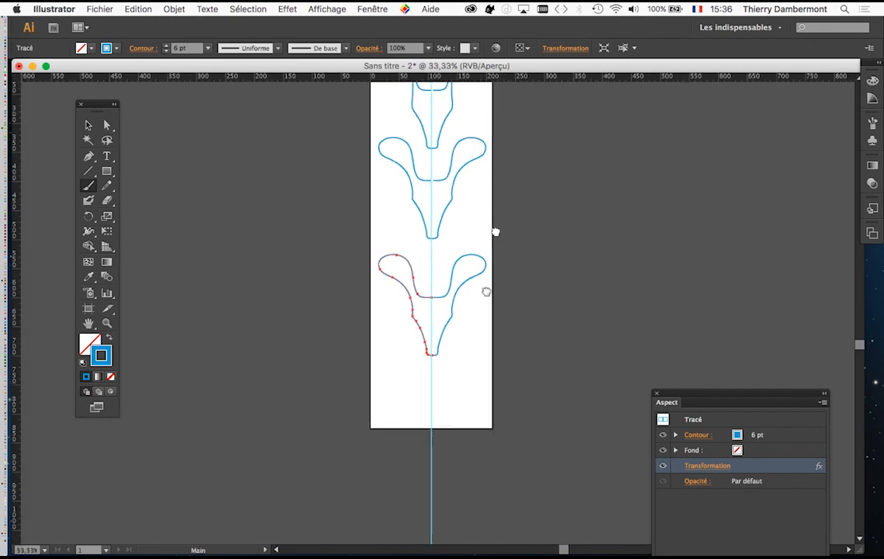
mouse_move(495, 230)
left_mouse_down()
mouse_move(480, 350)
mouse_move(485, 228)
left_mouse_up()
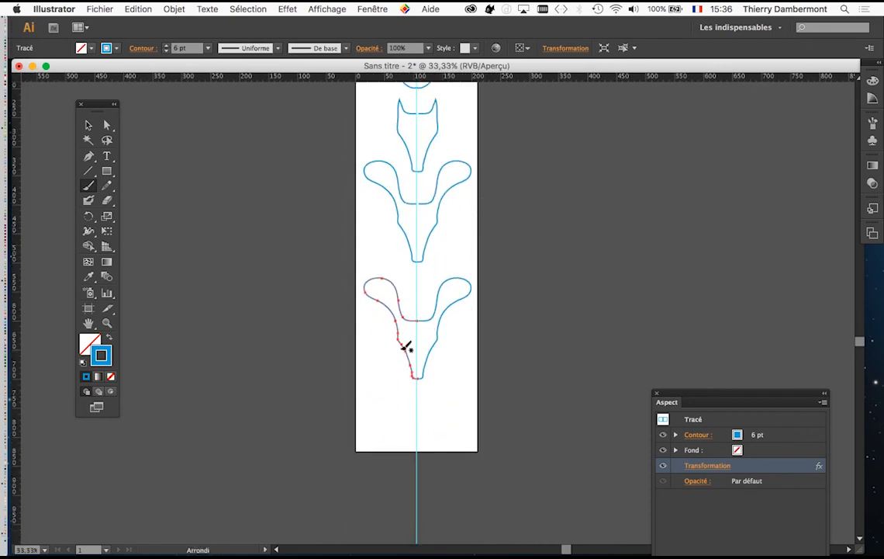
key("super+shift+a")
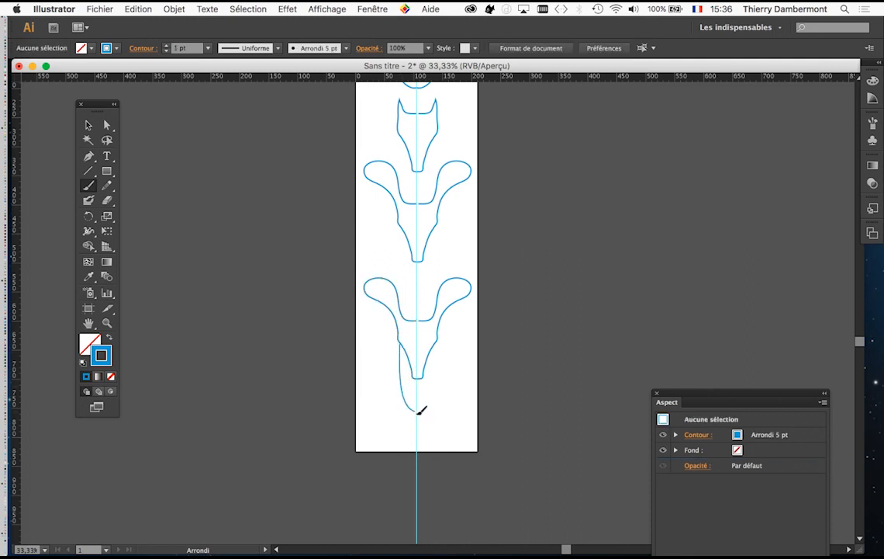
key("super+z")
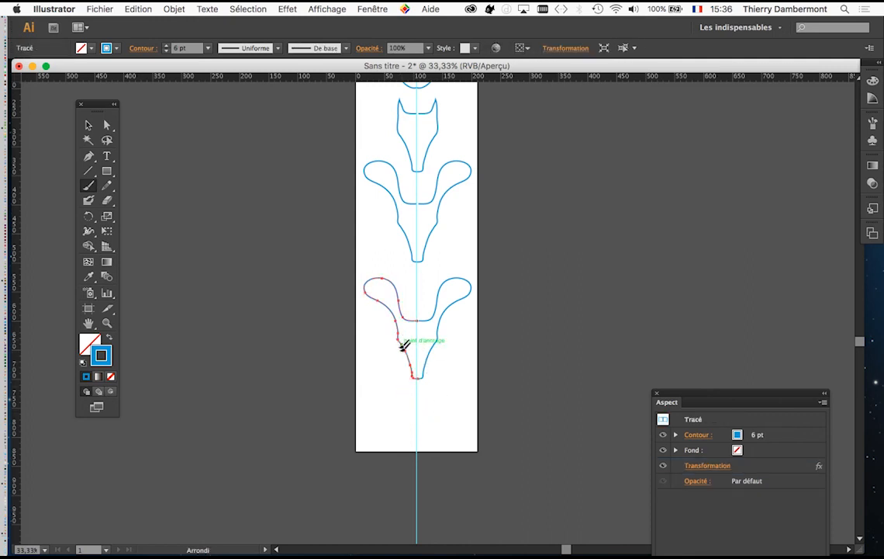
mouse_move(413, 411)
left_mouse_down()
mouse_move(404, 350)
mouse_move(414, 409)
left_mouse_up()
key("super+z")
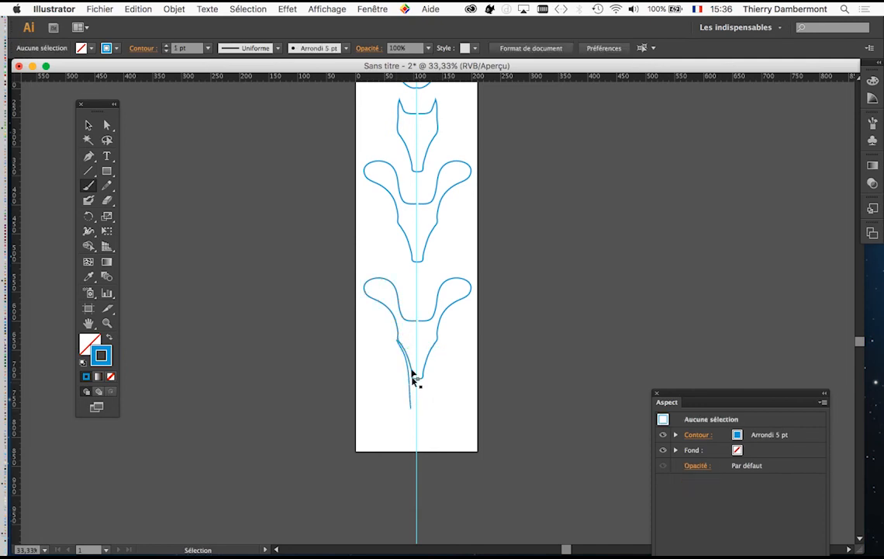
key("super+z")
scroll(408, 339, "up", 2)
scroll(401, 339, "down", 3)
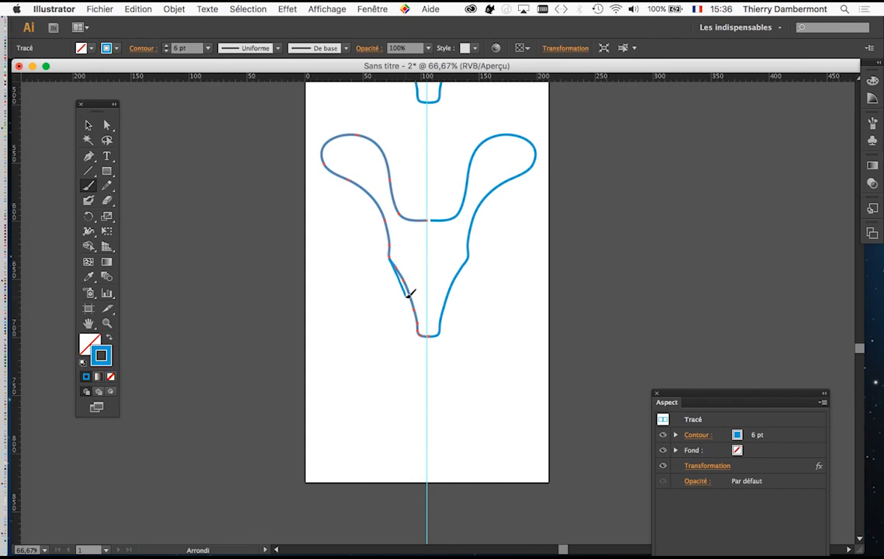
left_click_drag(410, 293, 412, 299)
key("super+z")
Redraw the lowest half-head's muzzle with the Pencil tool as a longer, wider shape with a rounded tip at the guide.
left_click(107, 192)
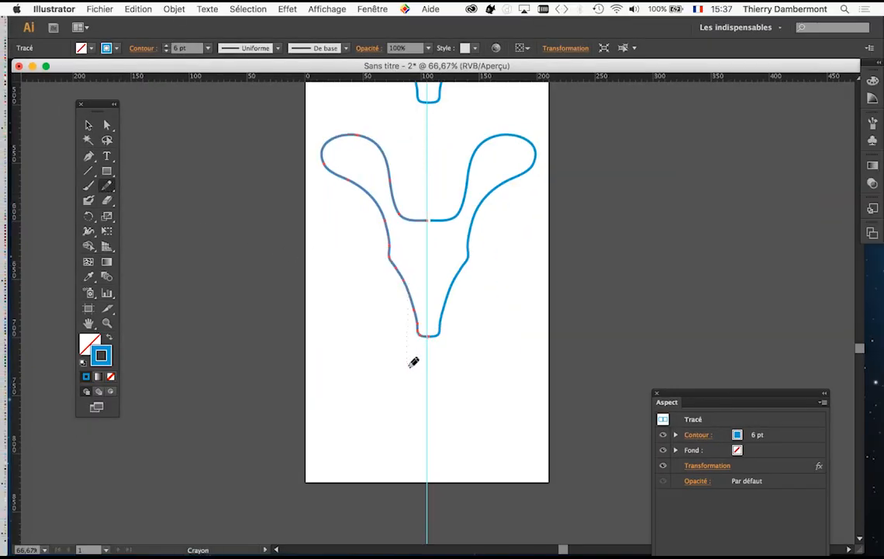
left_click_drag(426, 376, 429, 376)
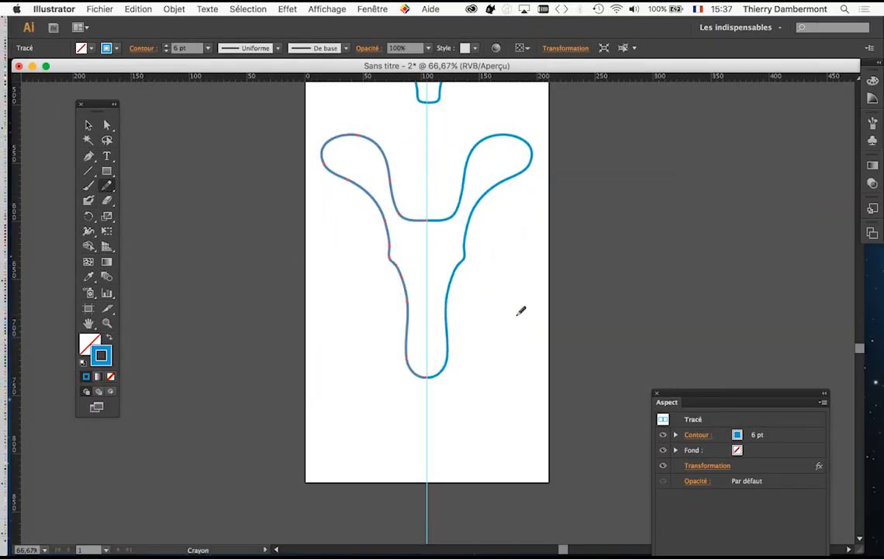
scroll(521, 311, "down", 1)
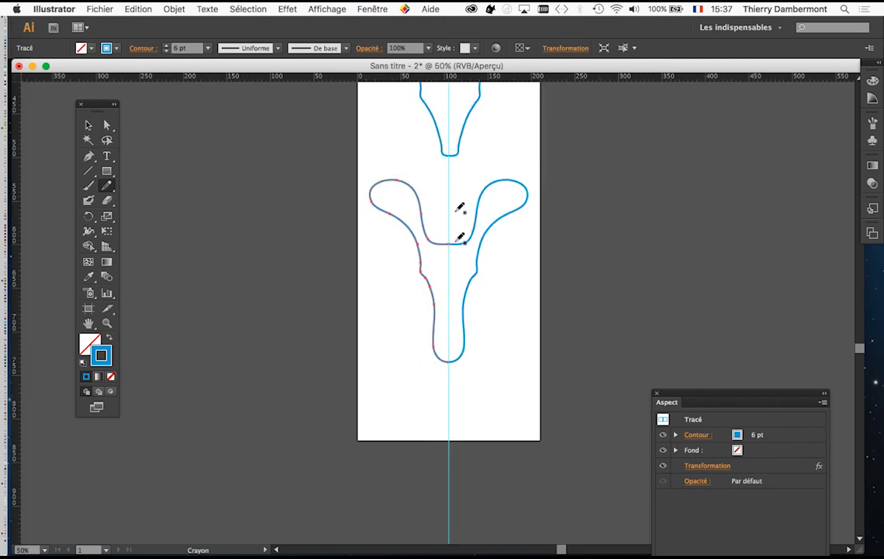
Redraw the pointed ear of the third half-head from the top with the Pencil tool as a taller, narrow rounded ear, and deselect it.
scroll(233, 203, "up", 3)
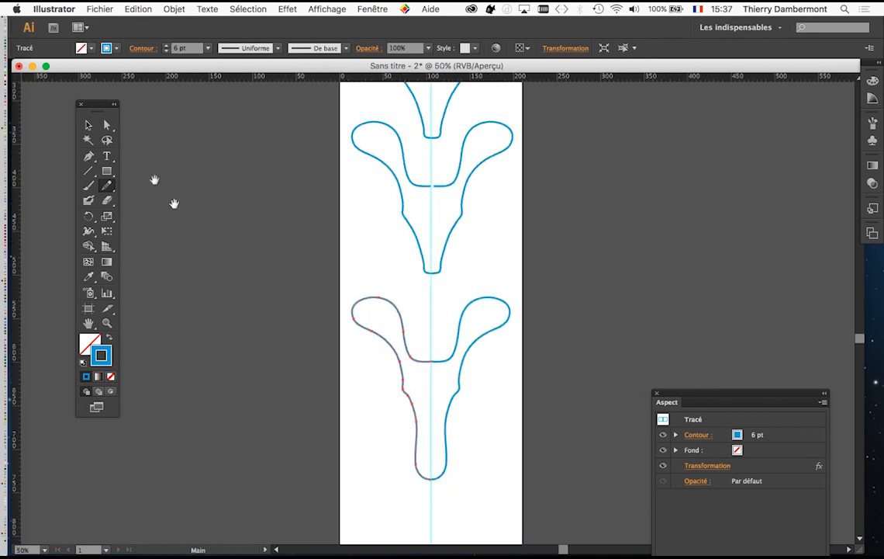
left_click(90, 124)
scroll(398, 292, "up", 3)
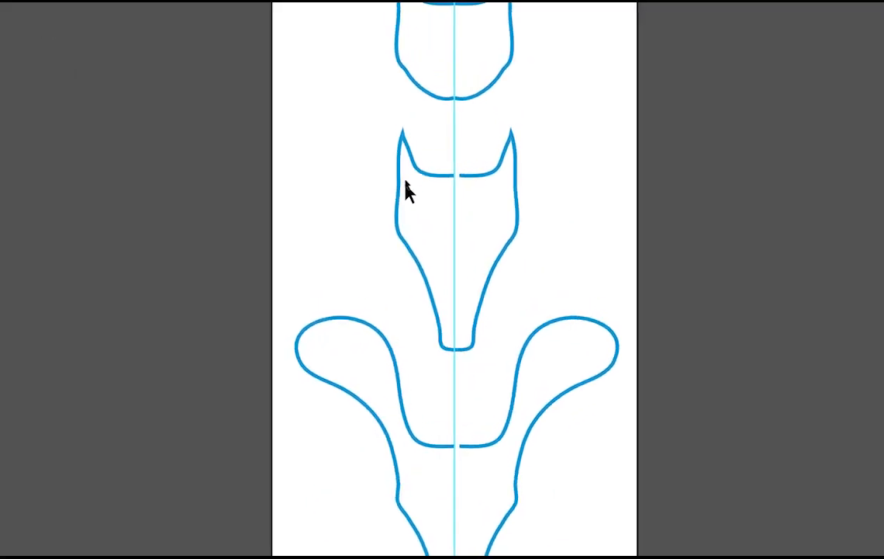
left_click(405, 193)
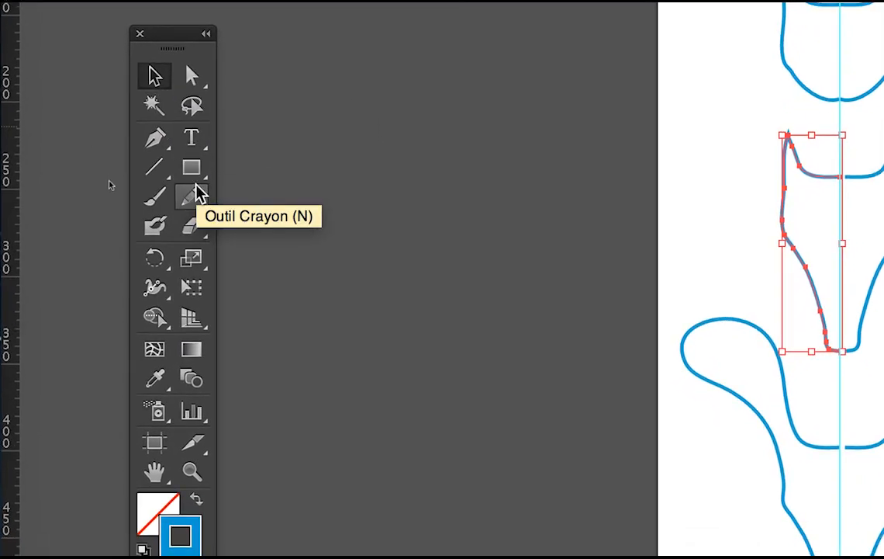
left_click(196, 194)
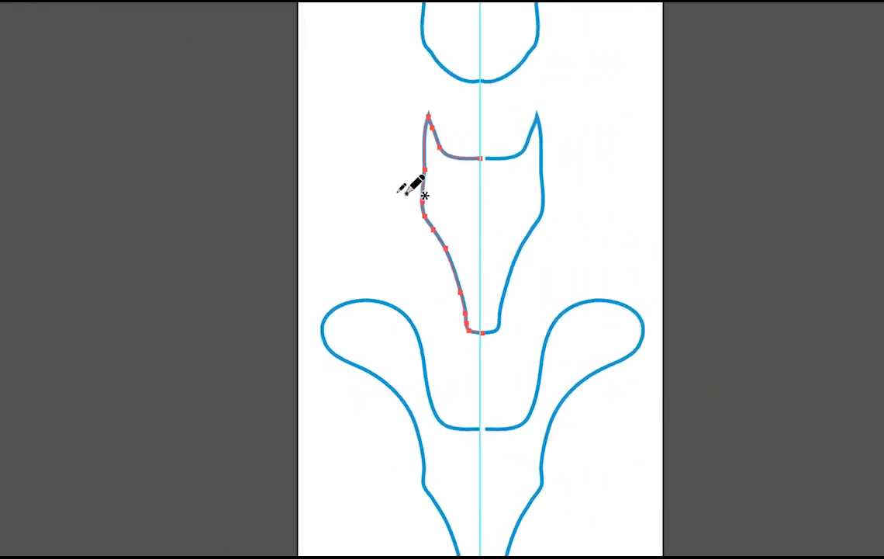
mouse_move(409, 183)
left_mouse_down()
mouse_move(397, 152)
mouse_move(404, 189)
left_mouse_up()
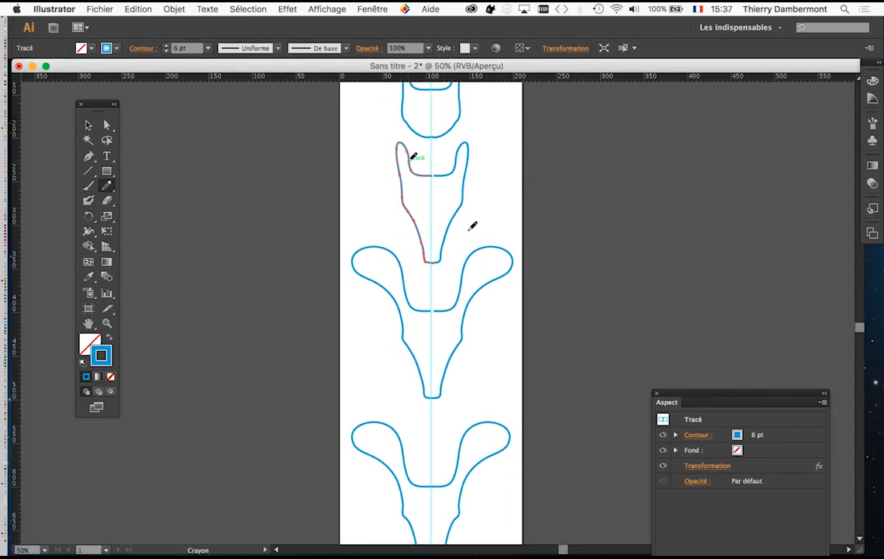
key("super+minus")
key("v")
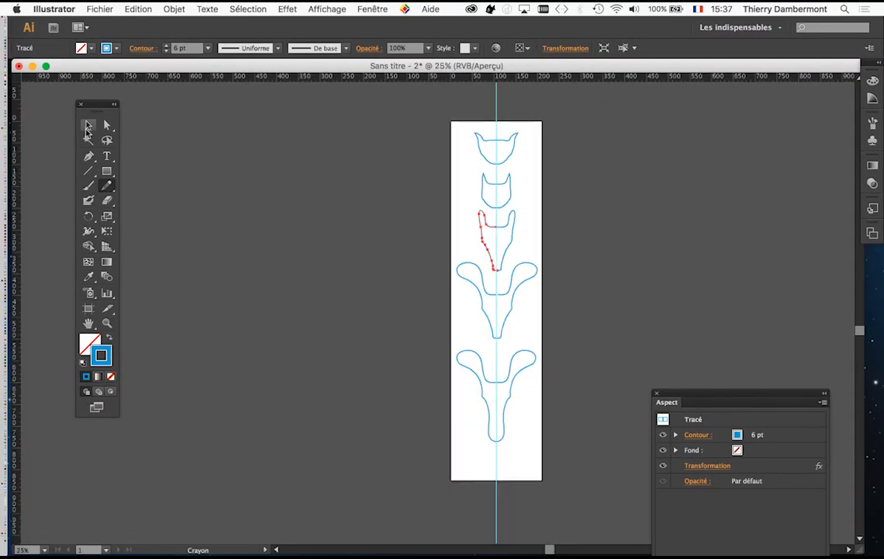
left_click(425, 262)
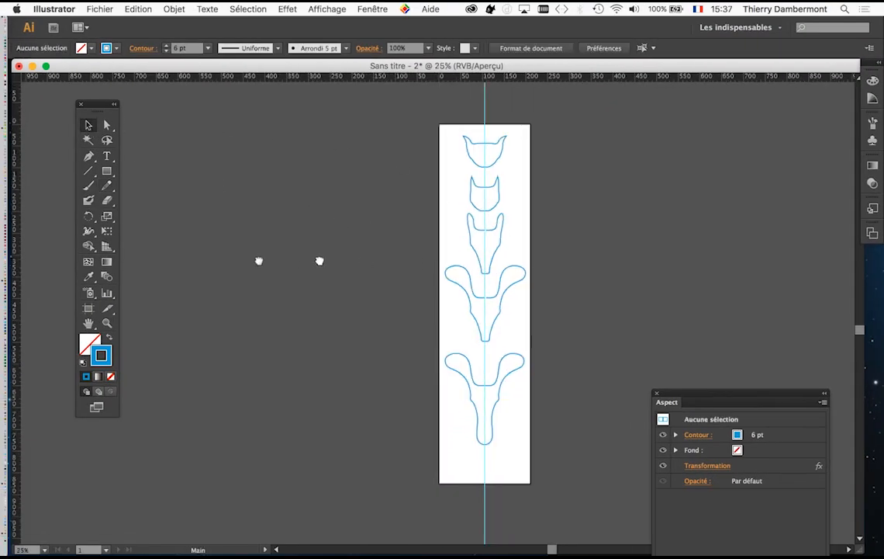
Save the document as "dessin en symétrie 01.ai" in the "premier jour AI - SESSION 2" folder in Adobe Illustrator format.
left_click_drag(319, 259, 225, 260)
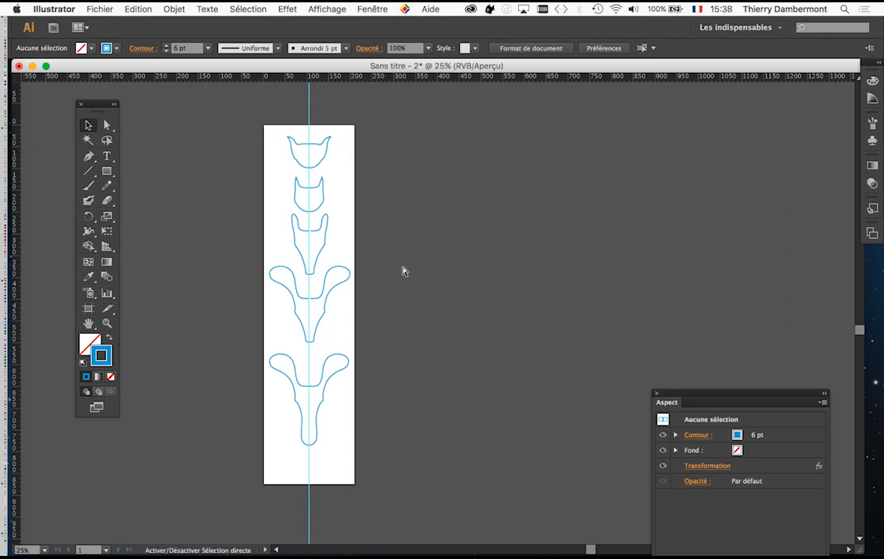
left_click(101, 9)
left_click(145, 113)
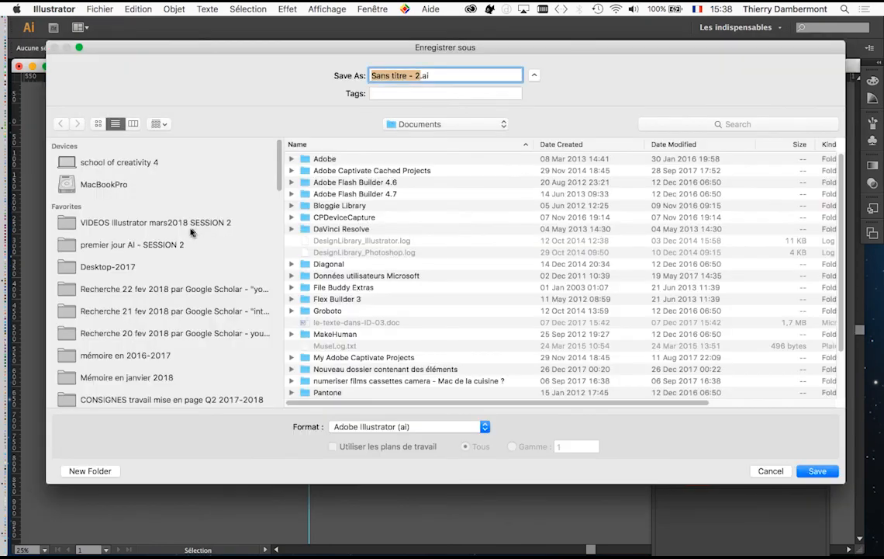
left_click(156, 245)
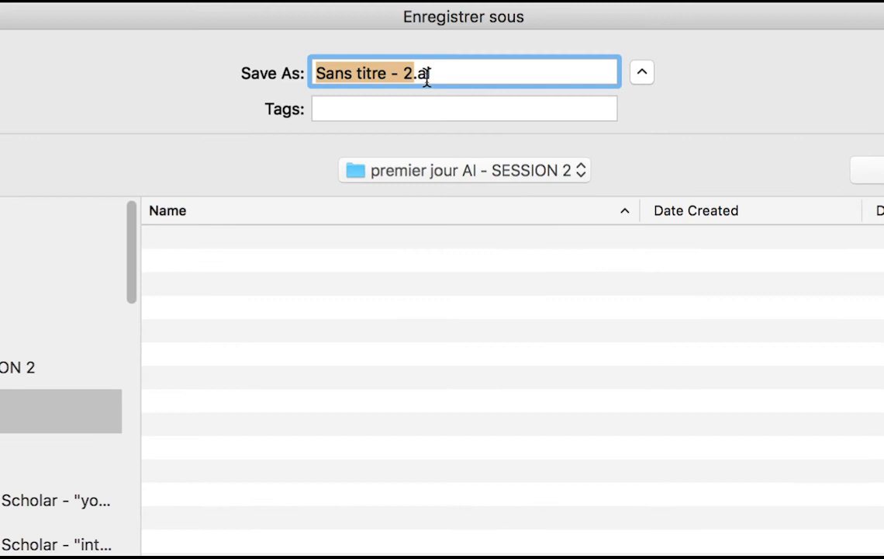
type("dessin en s")
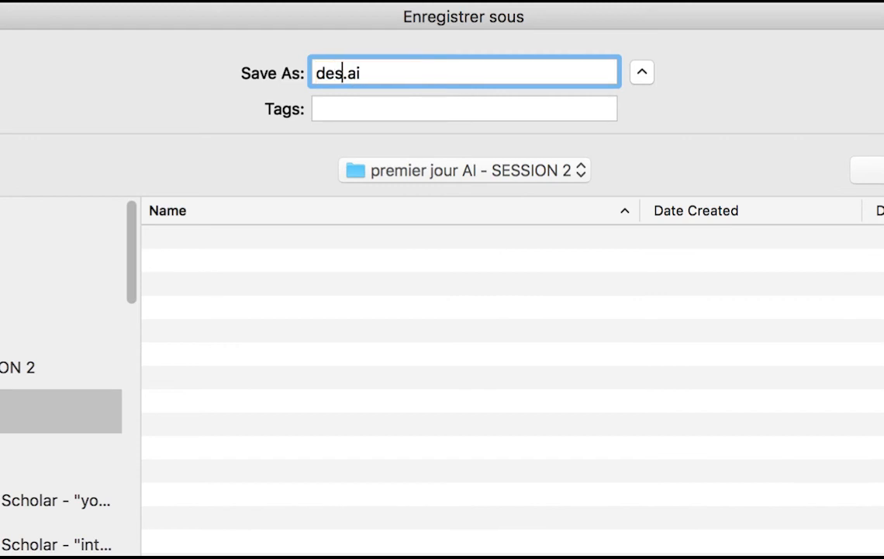
type("ymétrie ")
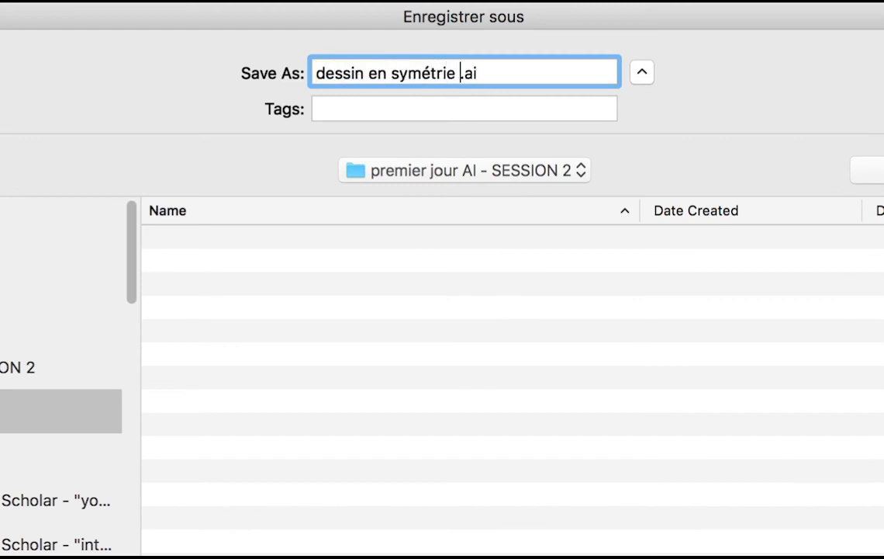
type("01")
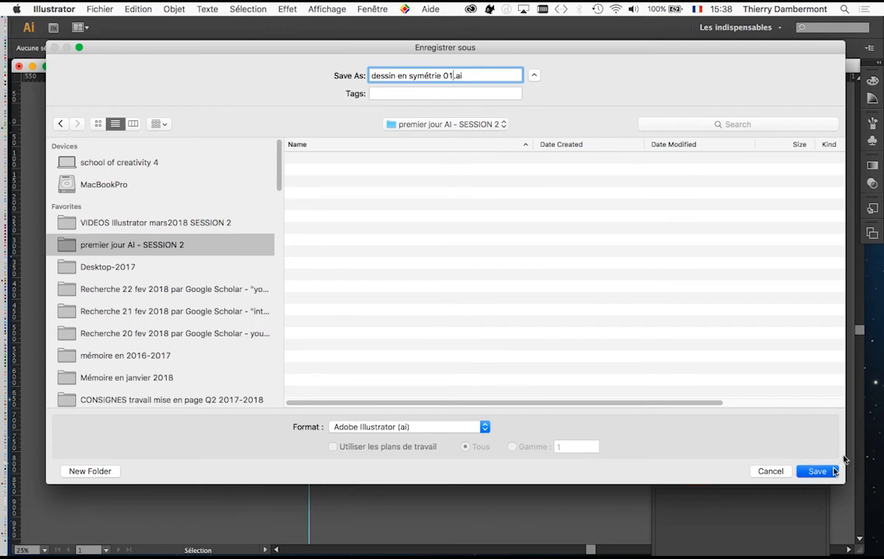
left_click(818, 470)
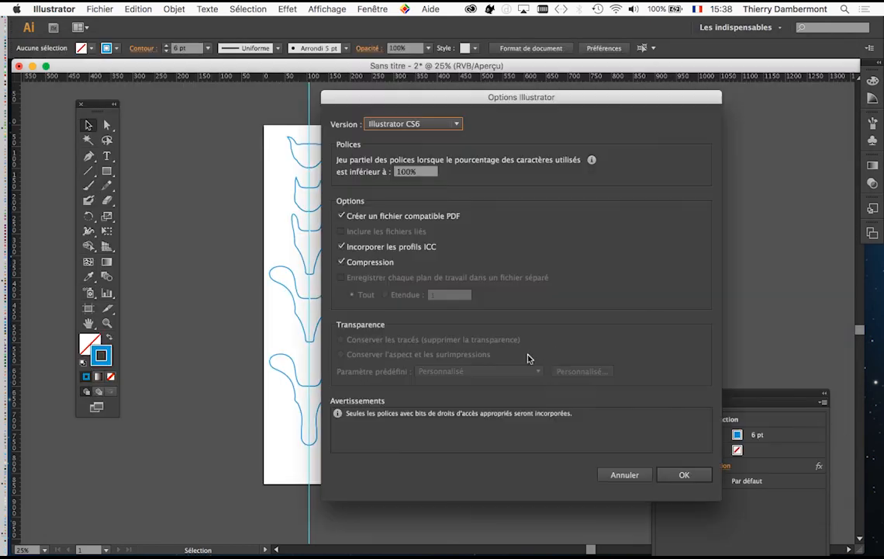